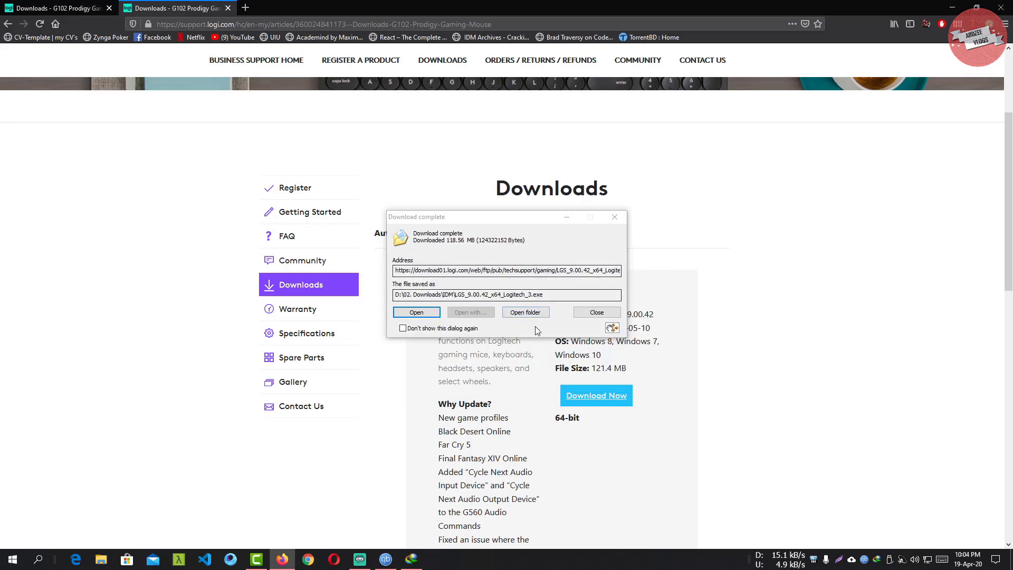
# Install Logitech Gaming Software from the downloaded installer, leaving Overwolf unselected and postponing the computer restart
pyautogui.click(416, 312)
pyautogui.click(634, 399)
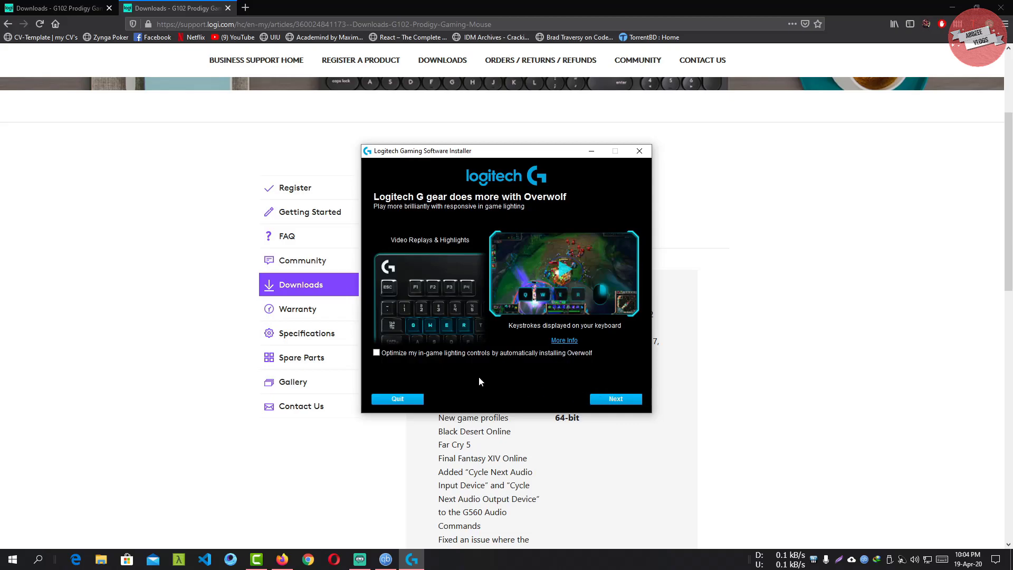
pyautogui.click(616, 400)
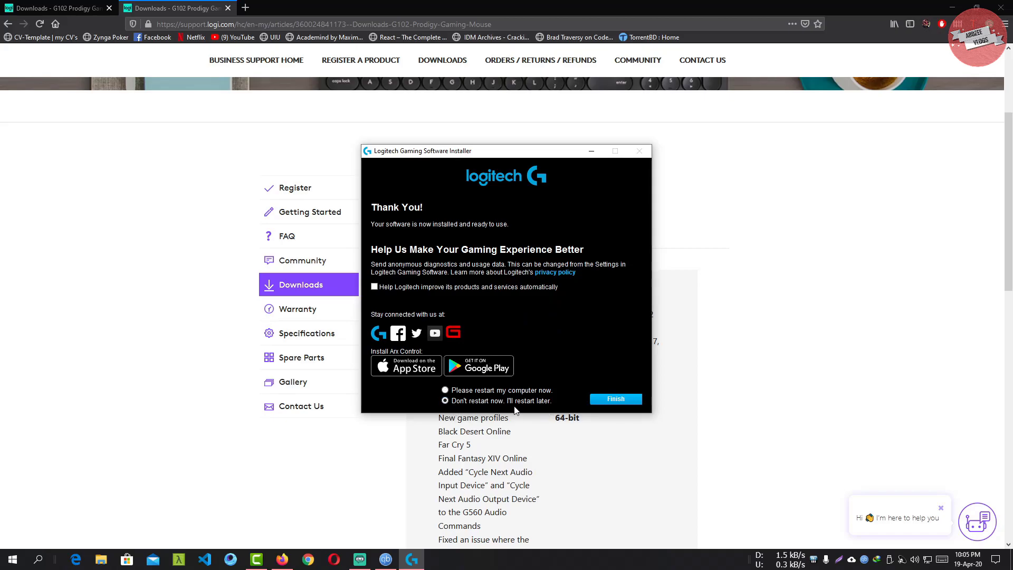
pyautogui.click(615, 399)
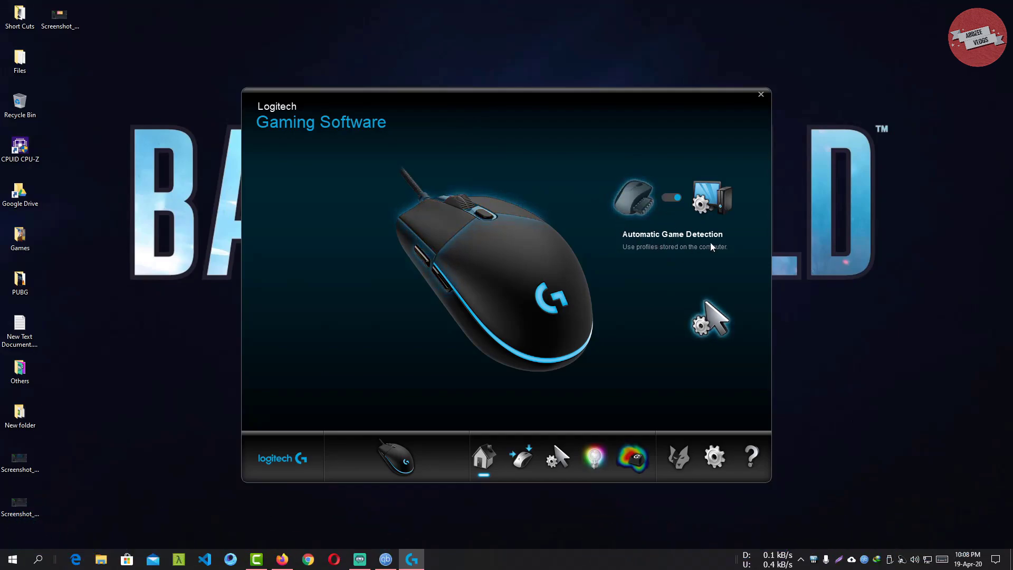
# Switch the mouse to On-Board Memory and back to Automatic Game Detection
pyautogui.click(678, 203)
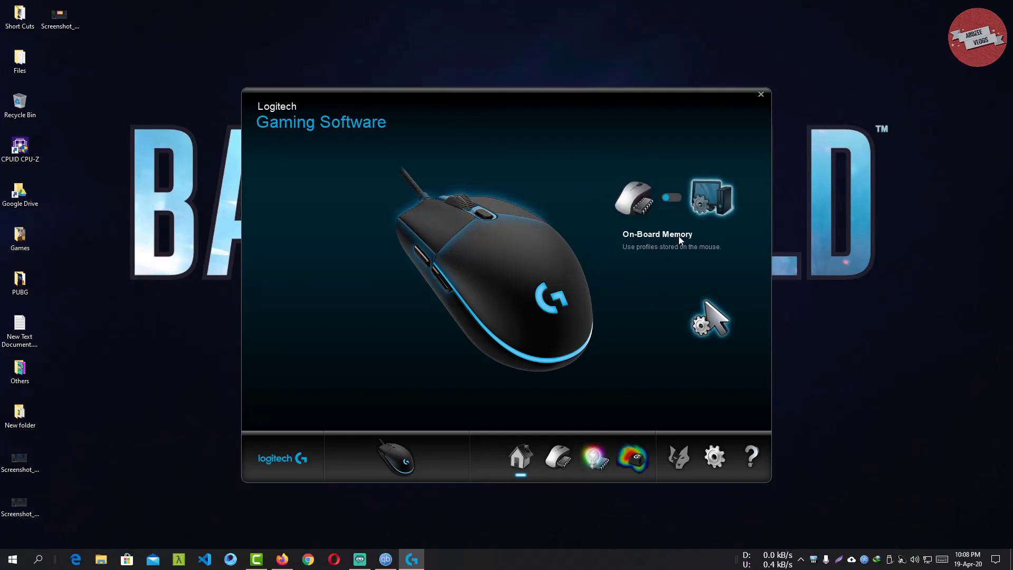
pyautogui.click(676, 203)
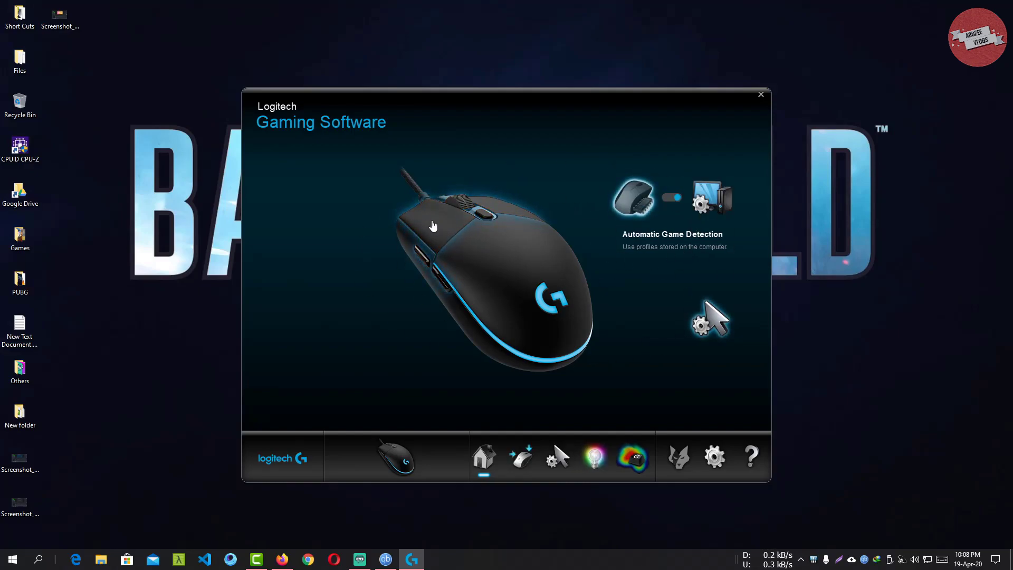
# Start a new profile in the mouse's button customization and name it Apex Legend
pyautogui.click(443, 232)
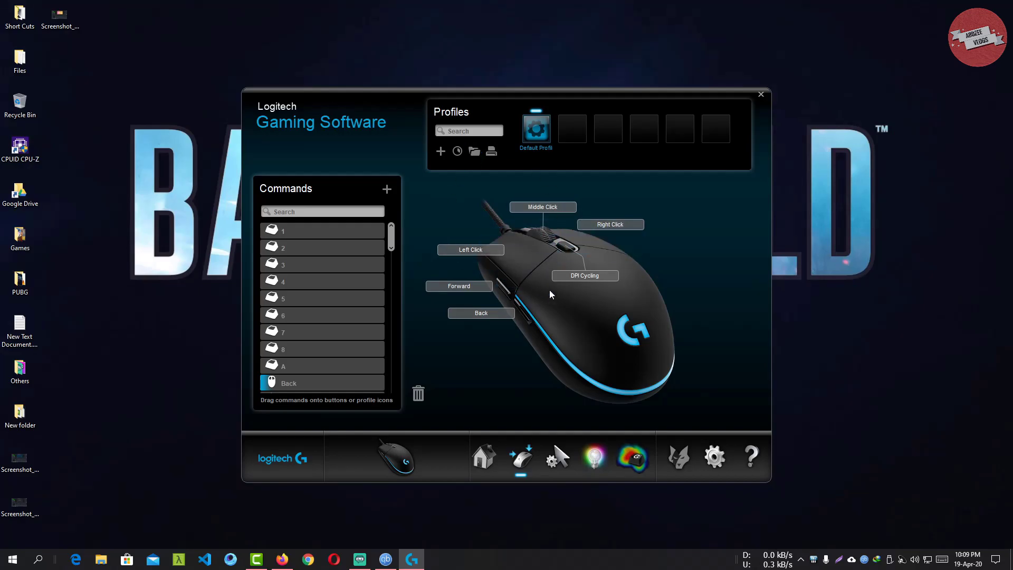
pyautogui.click(441, 153)
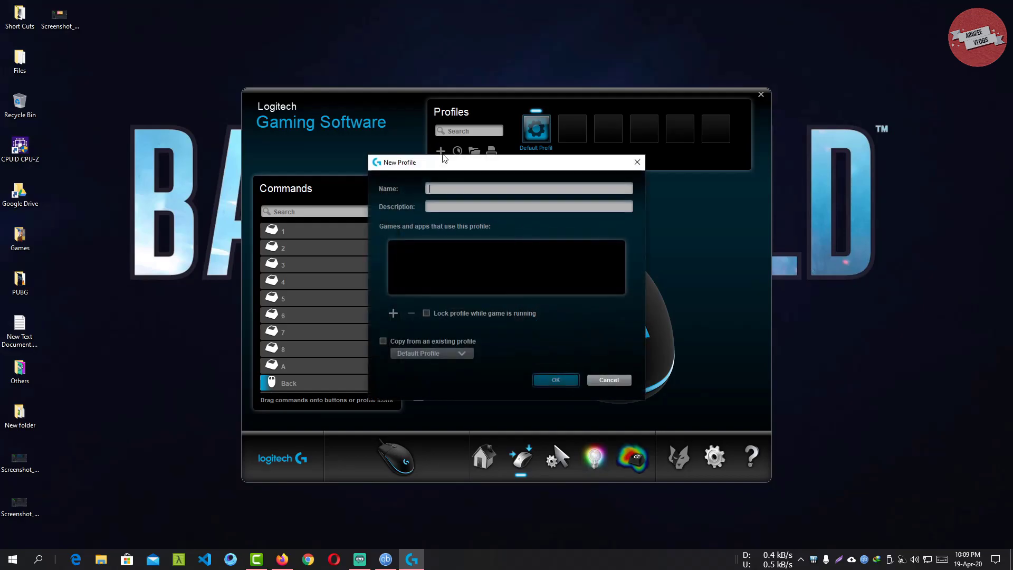
pyautogui.click(455, 186)
pyautogui.write('Apex Legend')
# Link the Apex Legends shortcut from the desktop's Games folder to the new profile and save the profile
pyautogui.click(394, 314)
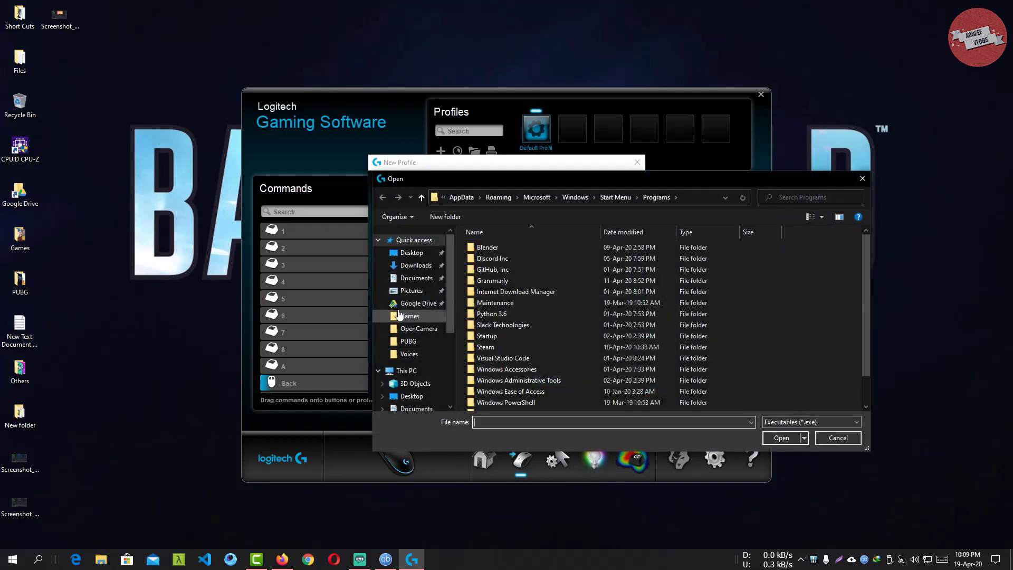
pyautogui.click(412, 253)
pyautogui.doubleClick(559, 264)
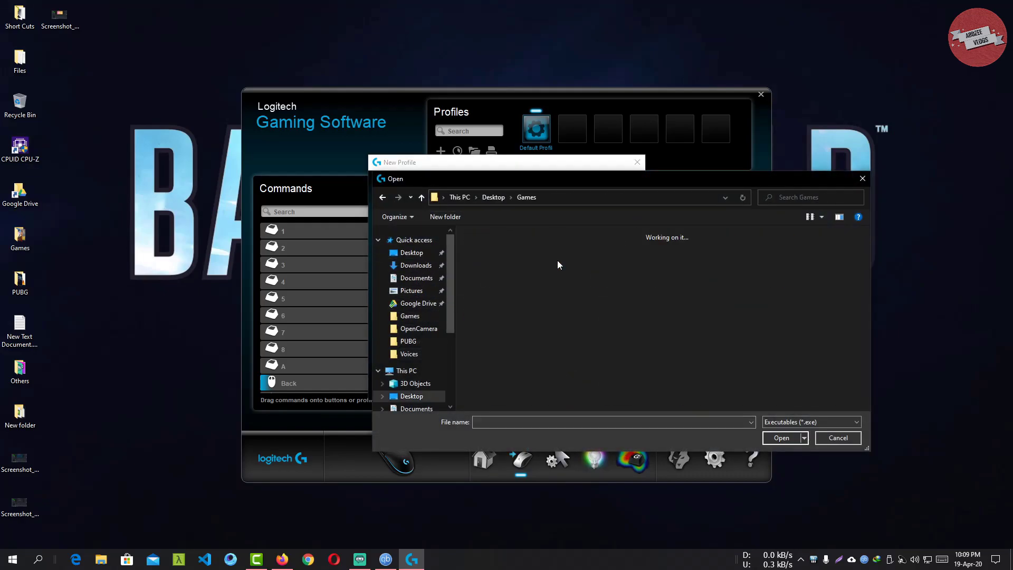
pyautogui.click(519, 256)
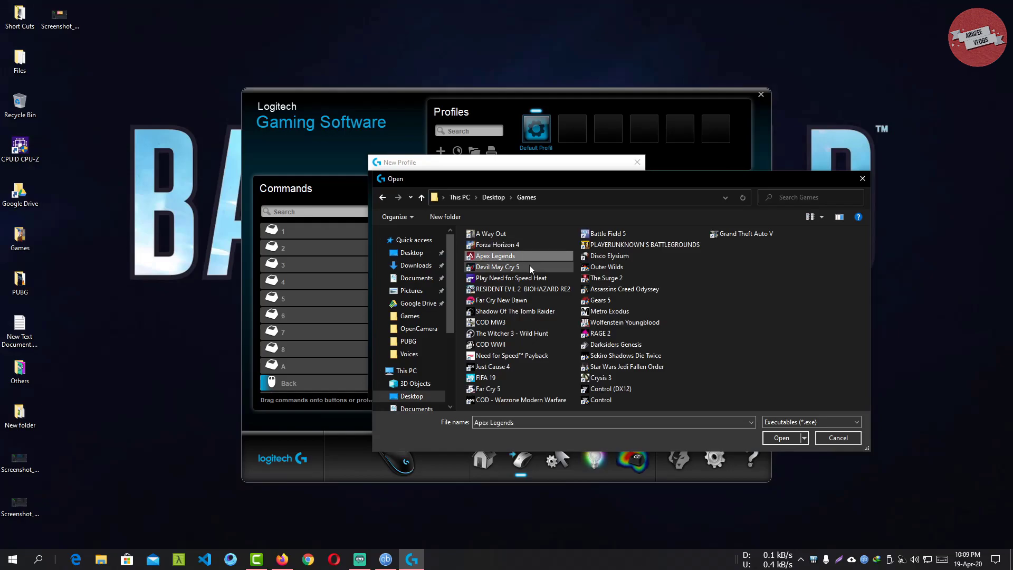
pyautogui.click(775, 436)
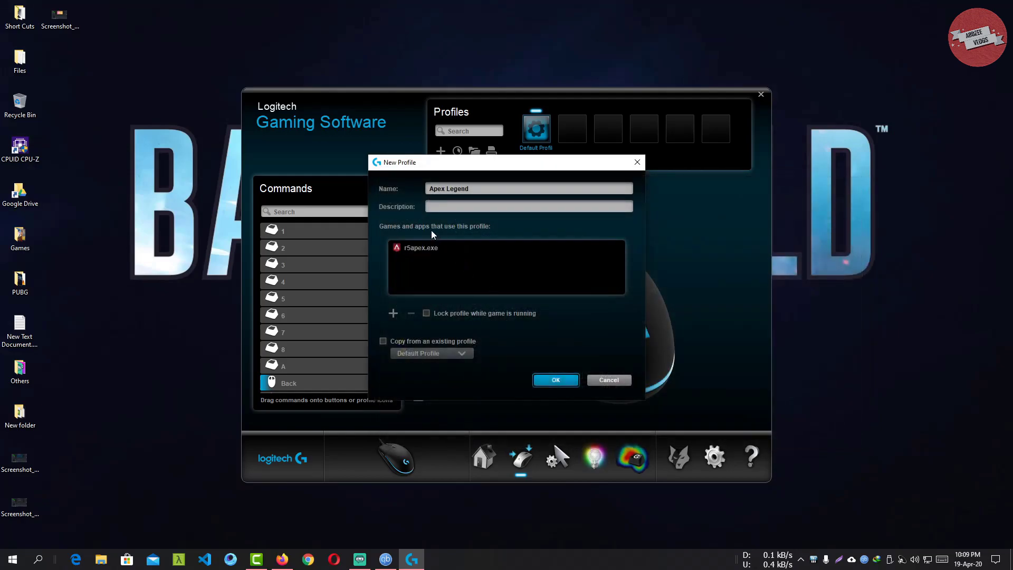
pyautogui.click(555, 380)
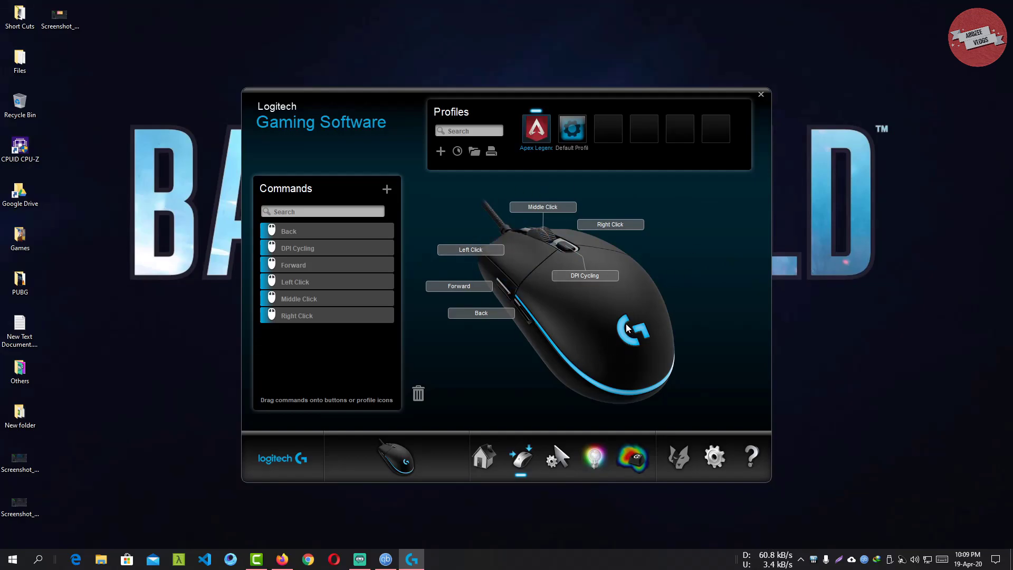
# Reassign the mouse's Forward side button to the DPI Shift mouse function
pyautogui.rightClick(502, 291)
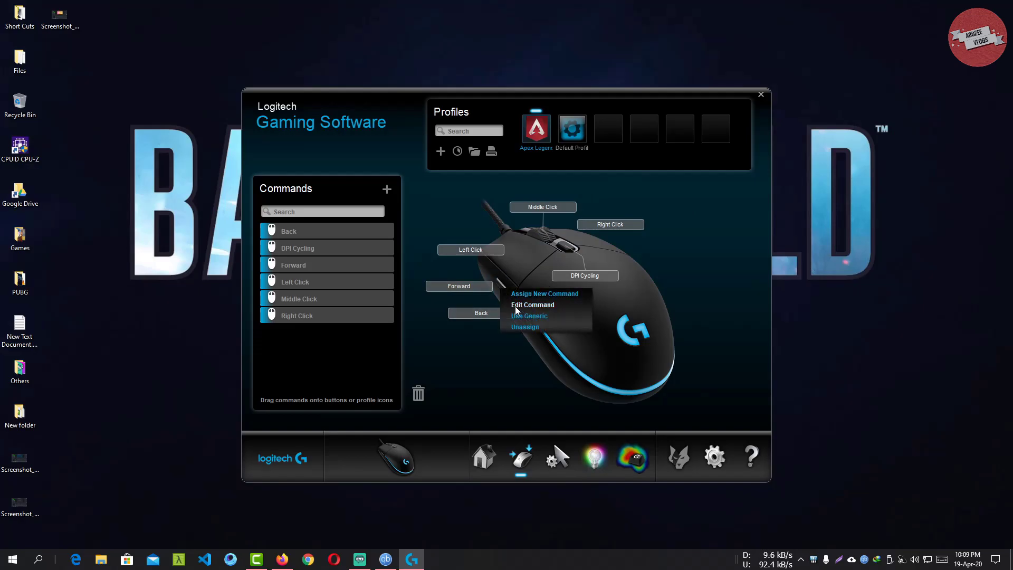
pyautogui.click(515, 306)
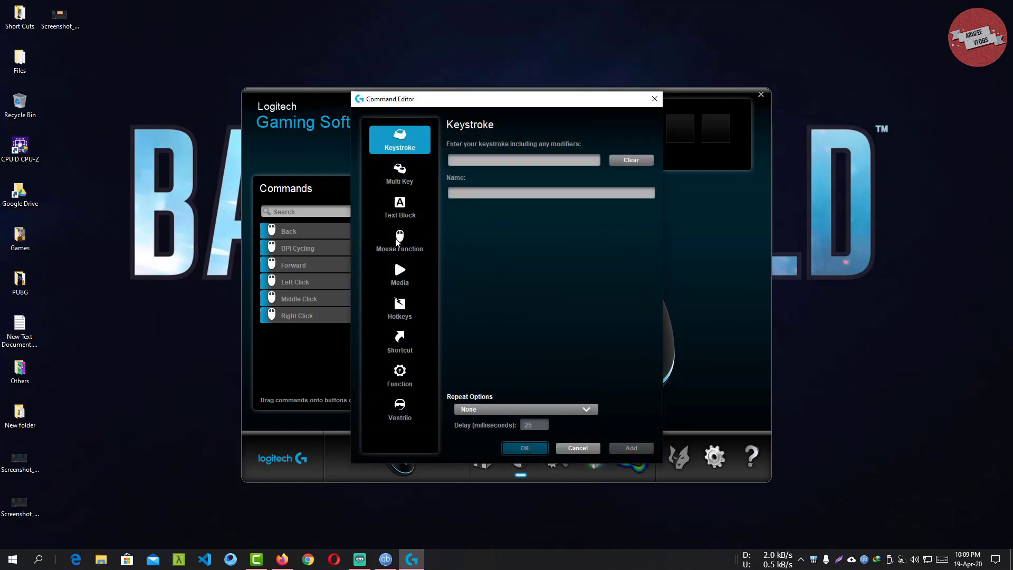
pyautogui.click(399, 240)
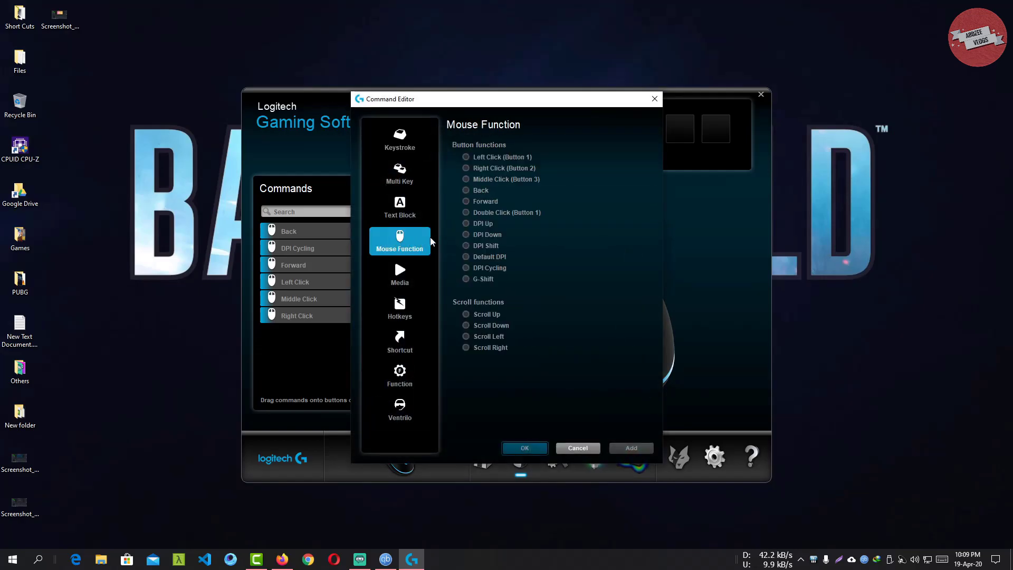
pyautogui.click(466, 245)
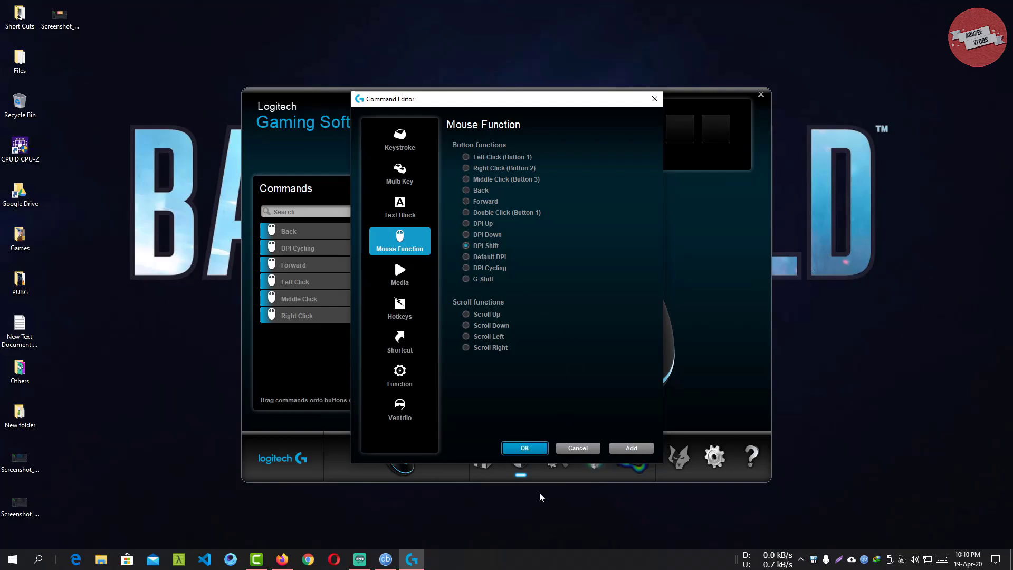
pyautogui.click(523, 448)
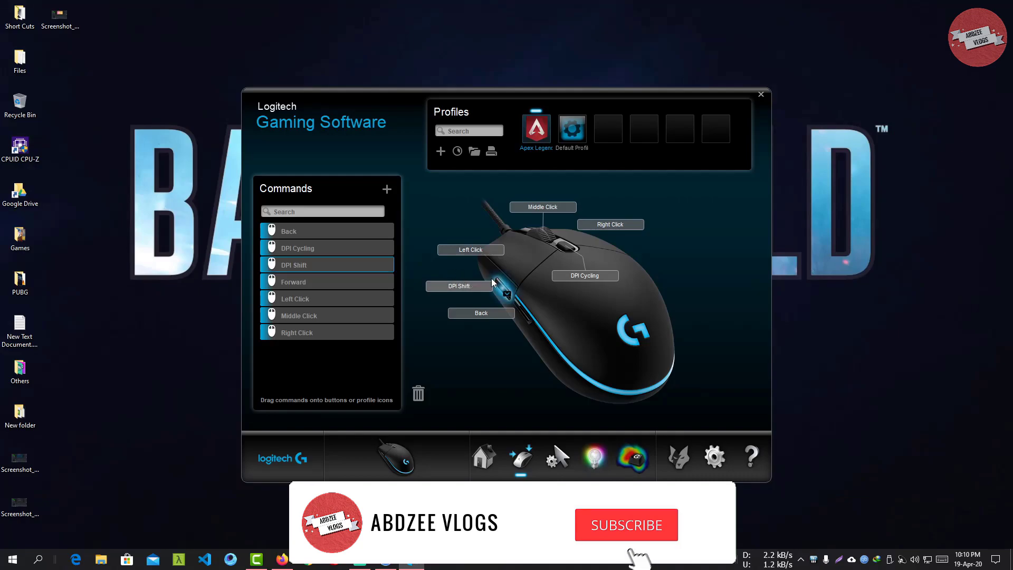
# Set the pointer to 5 DPI sensitivity levels, with the fourth at 2000 and the fifth at 2200
pyautogui.click(552, 462)
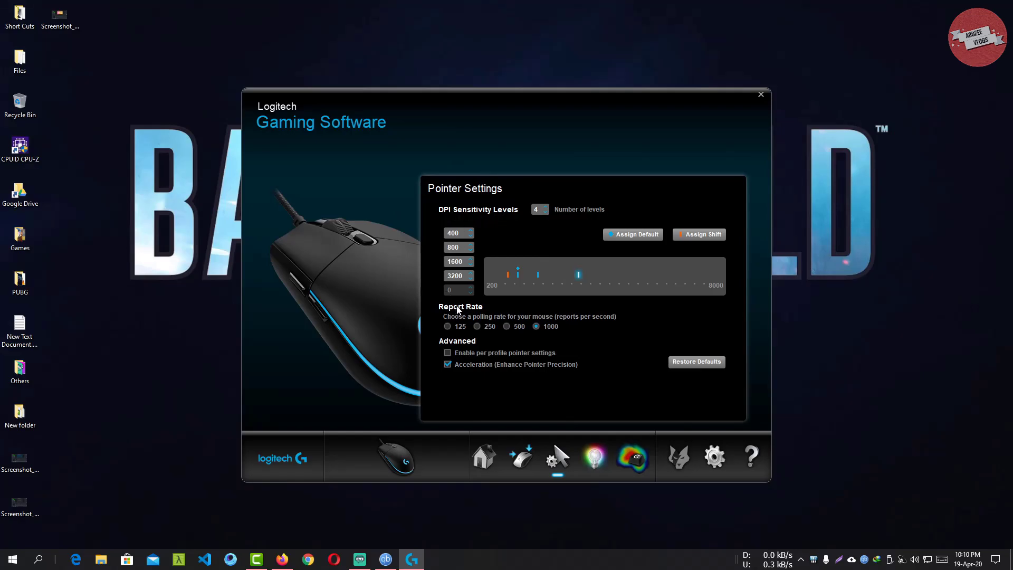
pyautogui.click(546, 207)
pyautogui.write('0')
pyautogui.press('Tab')
pyautogui.write('2200')
pyautogui.press('Tab')
pyautogui.click(484, 273)
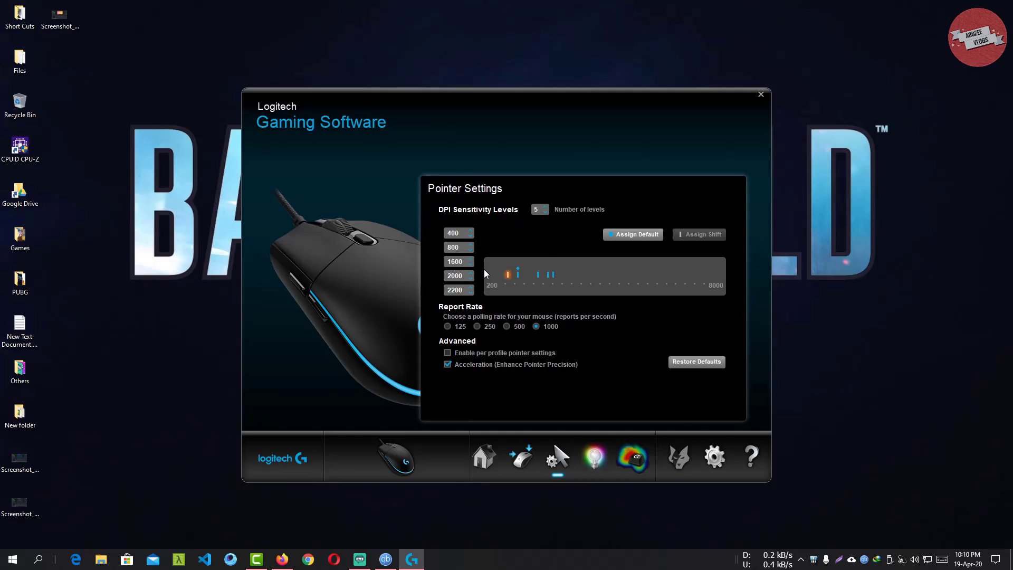
# Review the DPI sensitivity levels by selecting the 2200, 400, 800 and 1600 levels in turn
pyautogui.click(553, 274)
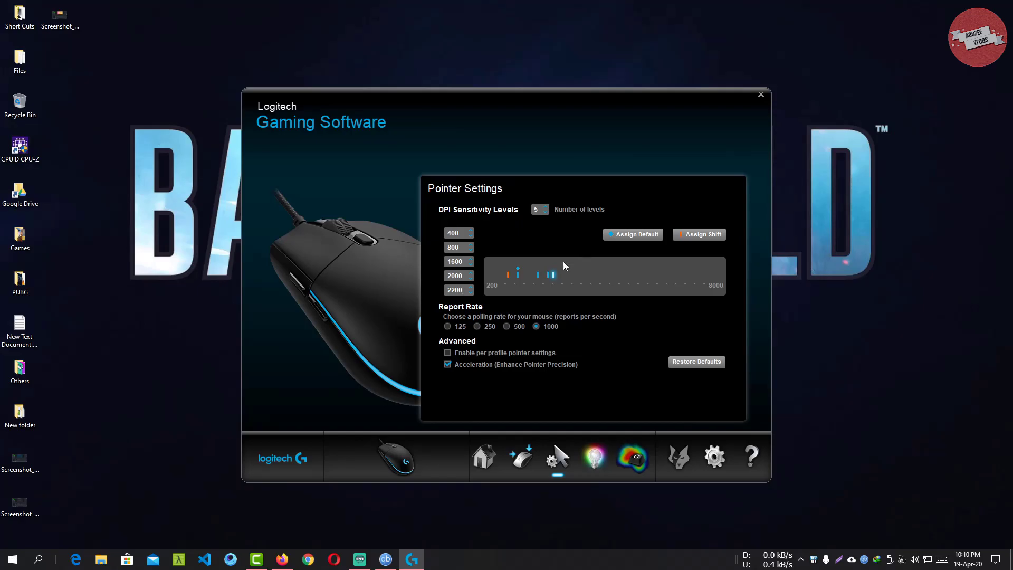
pyautogui.click(507, 276)
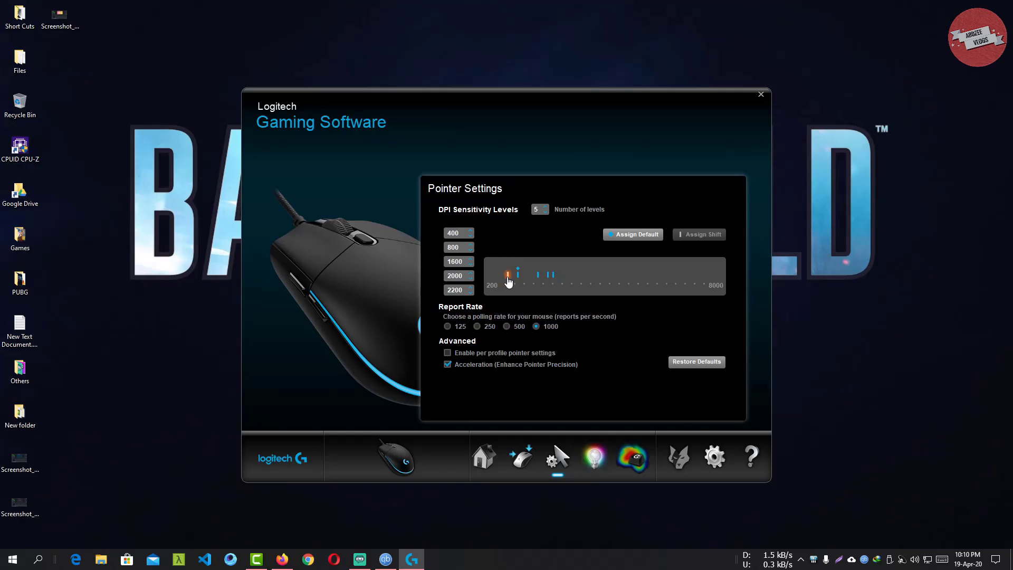
pyautogui.click(463, 248)
pyautogui.click(465, 264)
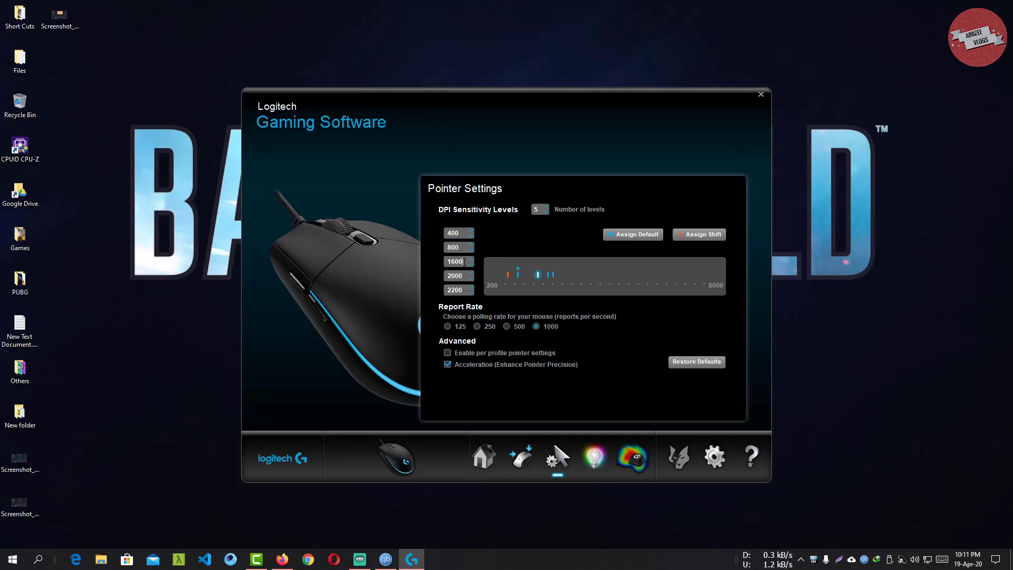
pyautogui.click(463, 234)
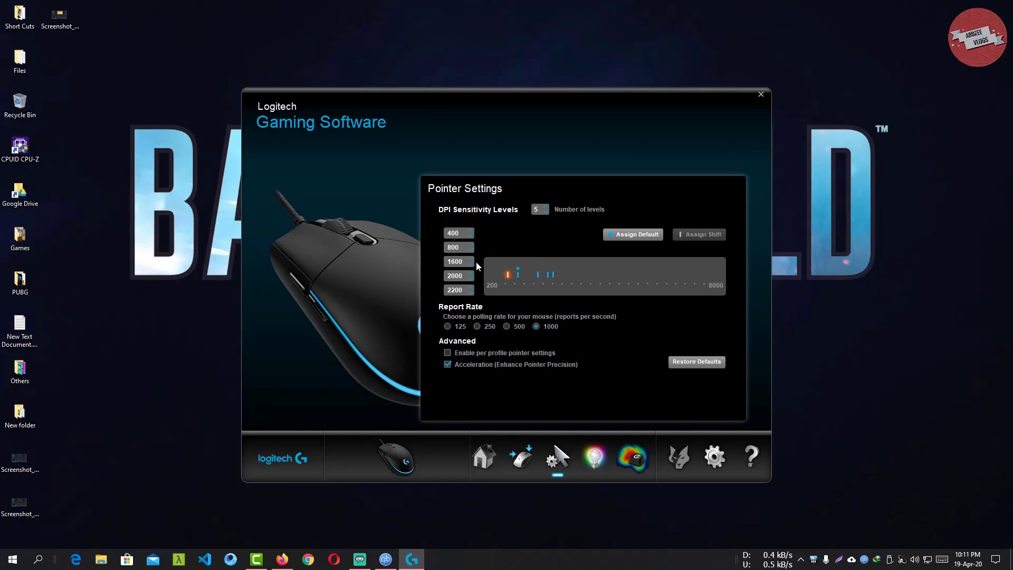
pyautogui.click(468, 290)
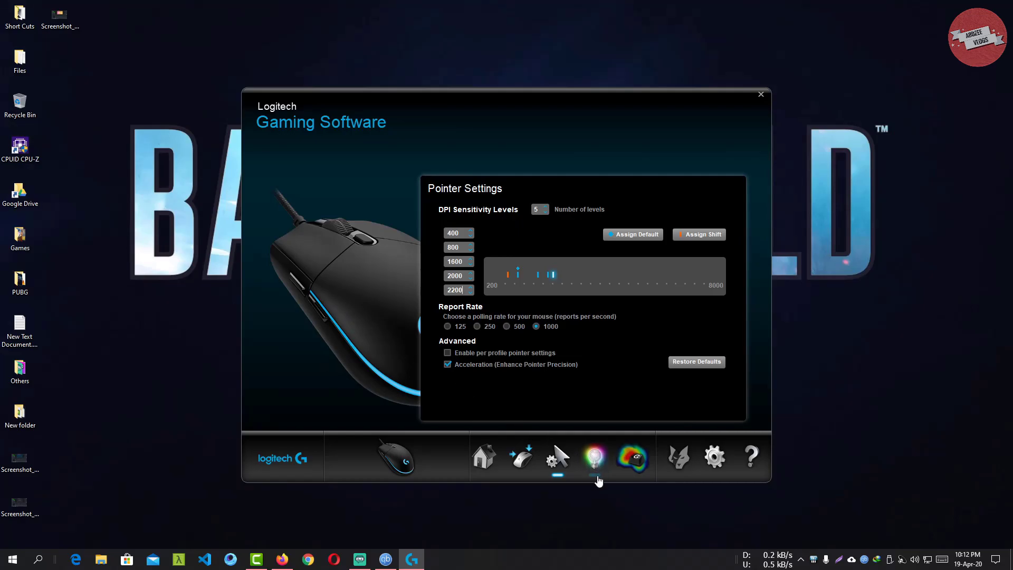
# Open the mouse's lighting settings and switch the logo lighting off and back on
pyautogui.click(595, 460)
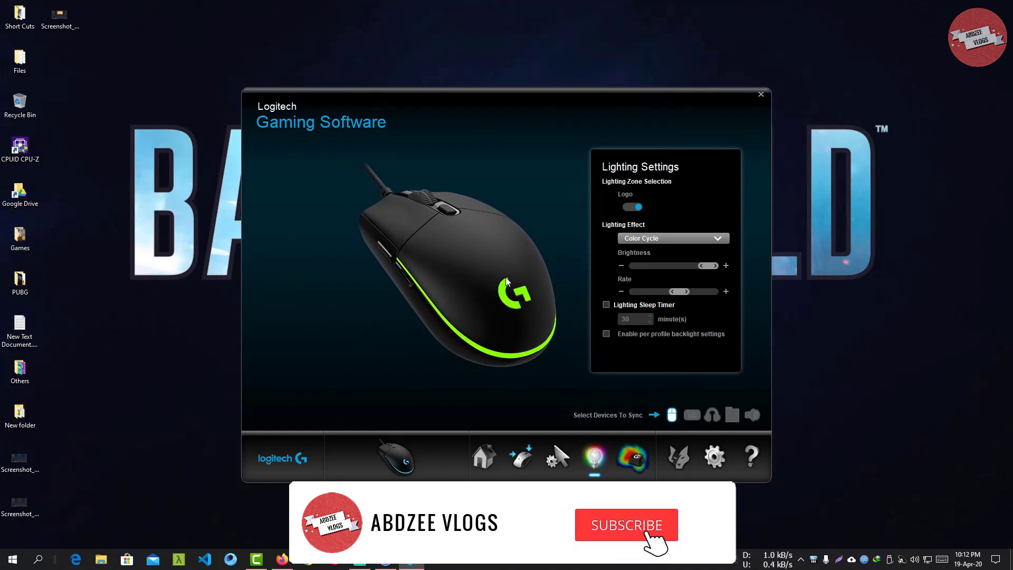
pyautogui.click(633, 209)
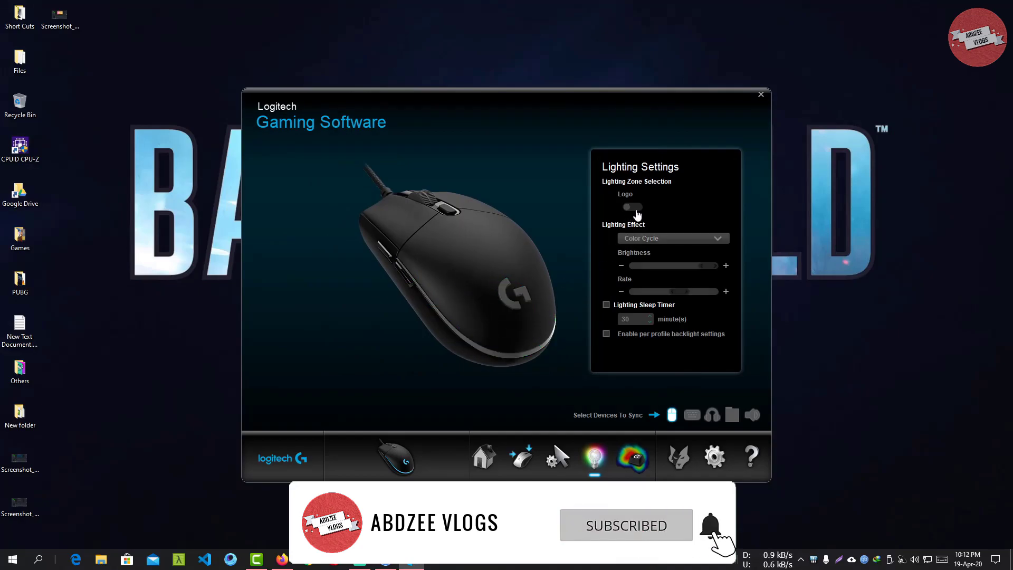
pyautogui.click(633, 209)
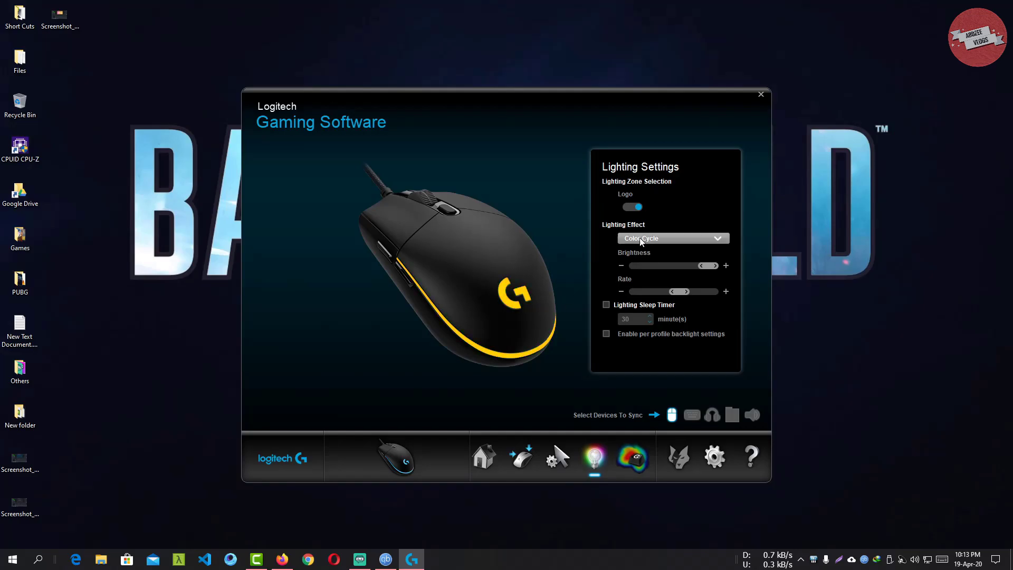
# Try the Fixed Color lighting effect in blue (RGB 0, 38, 255), followed by the Color Cycle effect
pyautogui.click(671, 242)
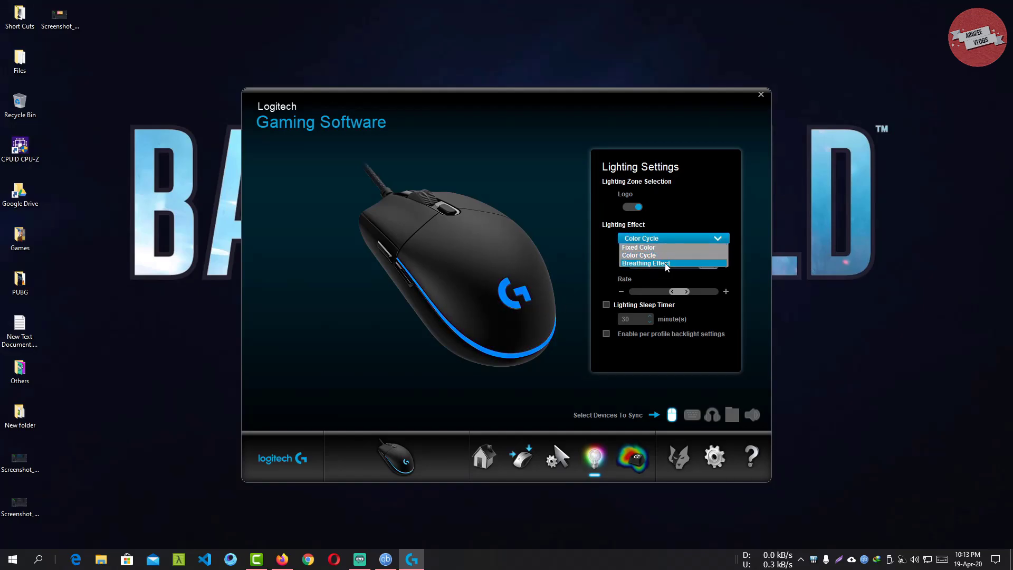
pyautogui.click(640, 247)
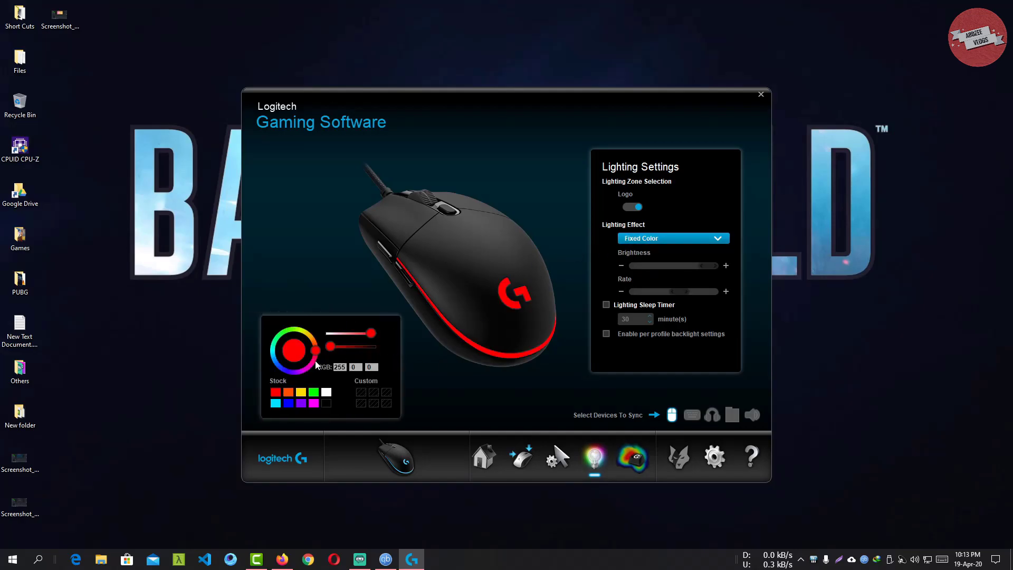
pyautogui.click(281, 366)
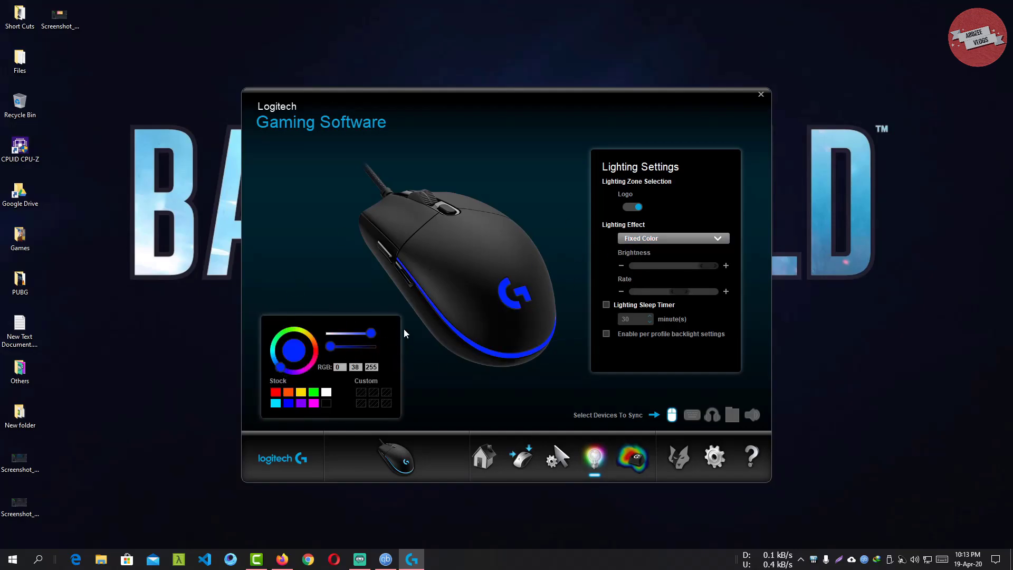
pyautogui.click(688, 242)
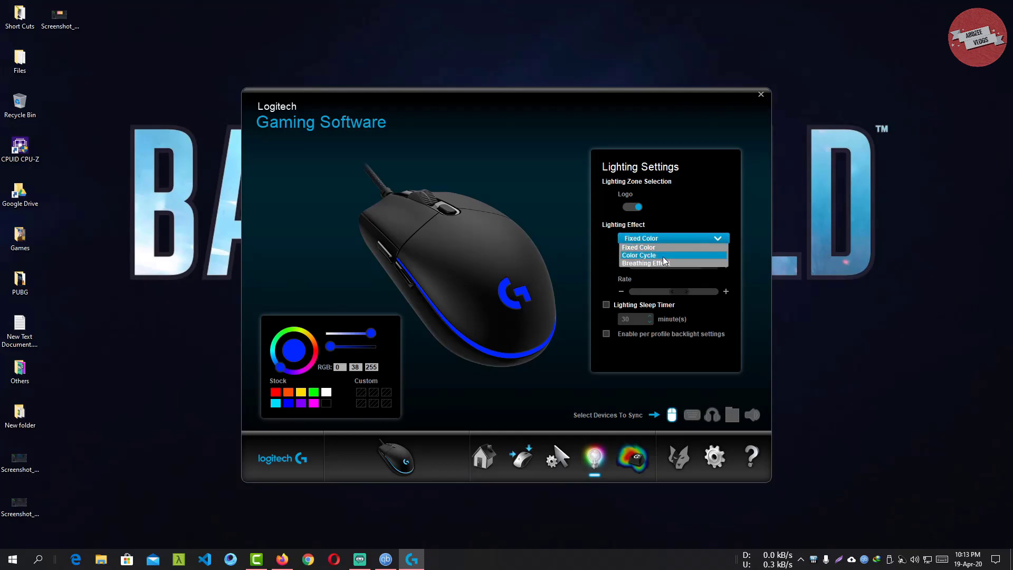
pyautogui.click(654, 256)
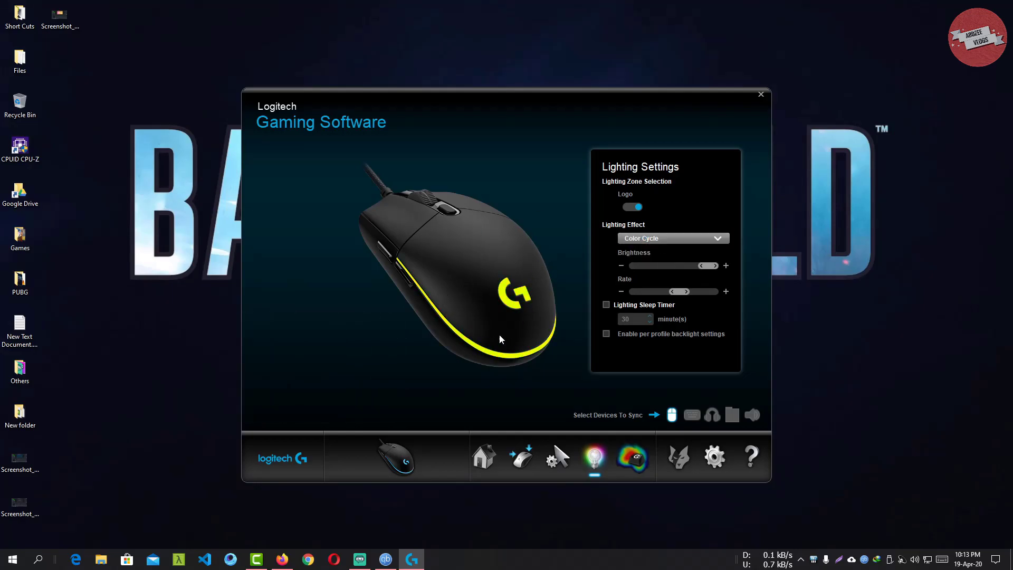
# Set the lighting to Breathing Effect in stock yellow and raise its rate to the maximum
pyautogui.click(649, 239)
pyautogui.click(650, 262)
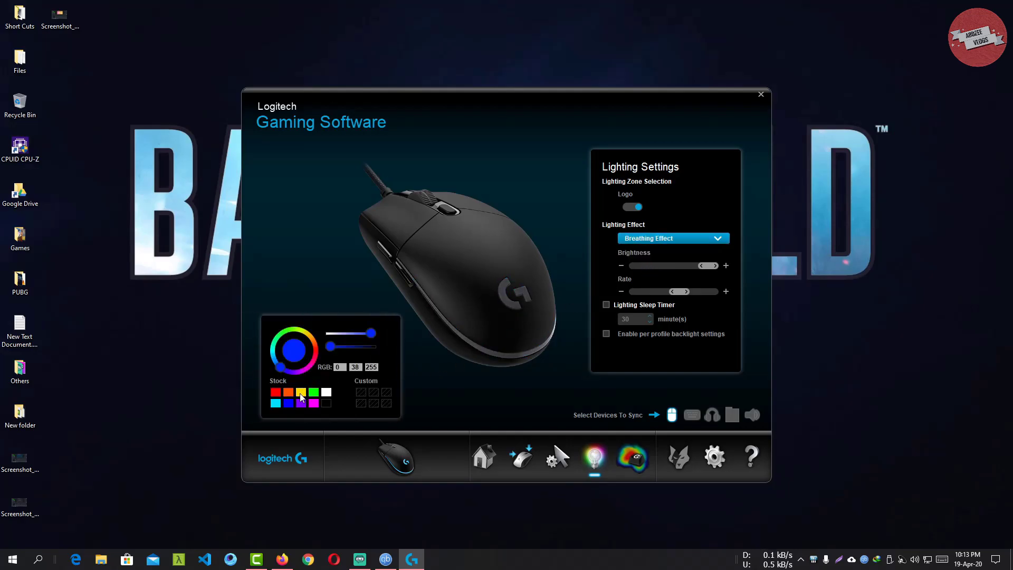
pyautogui.click(300, 393)
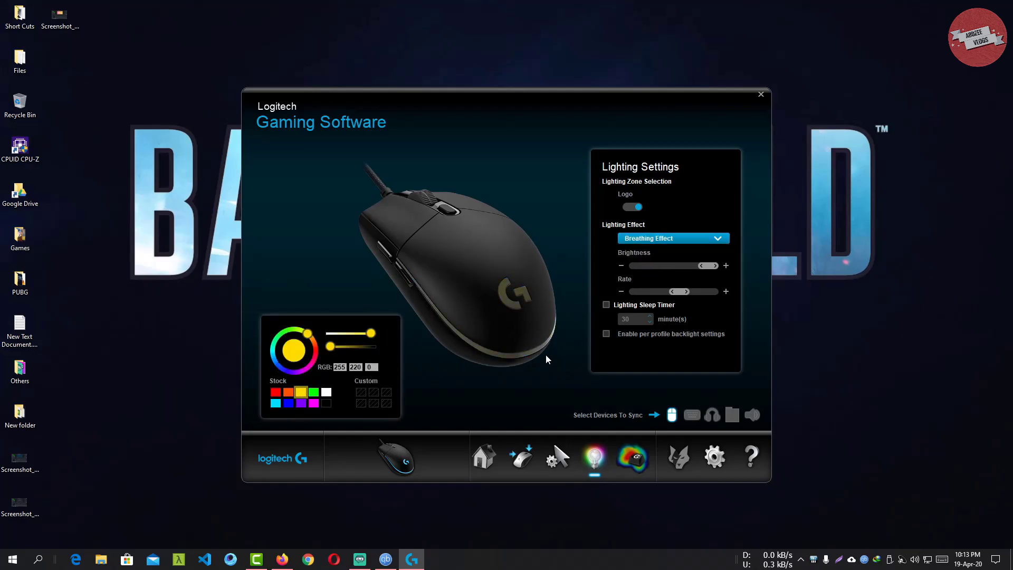
pyautogui.moveTo(670, 290); pyautogui.dragTo(707, 291)
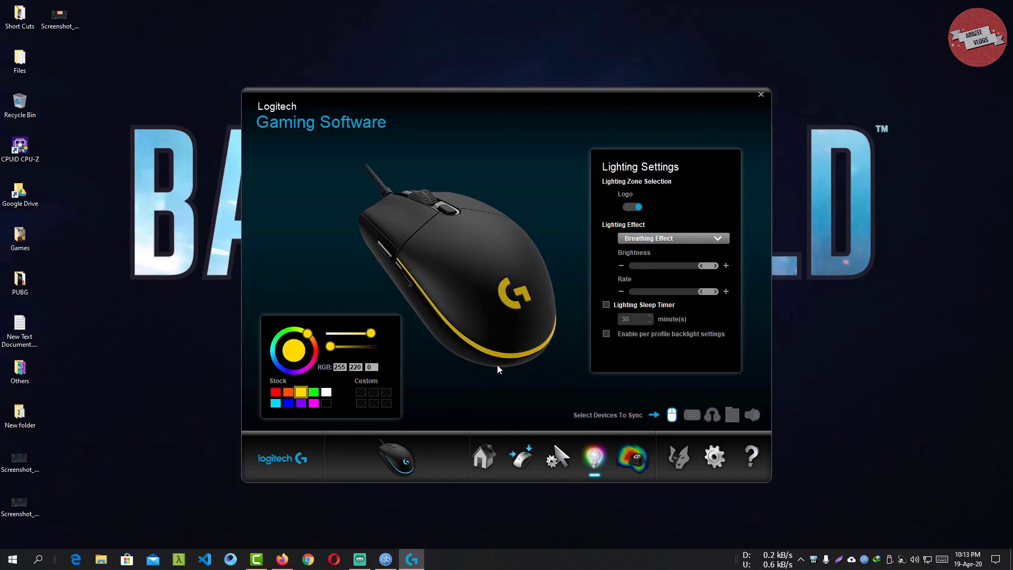
# Lower the Breathing Effect rate to a mid-range speed and open the Default Profile's button assignments
pyautogui.moveTo(701, 291); pyautogui.dragTo(686, 294)
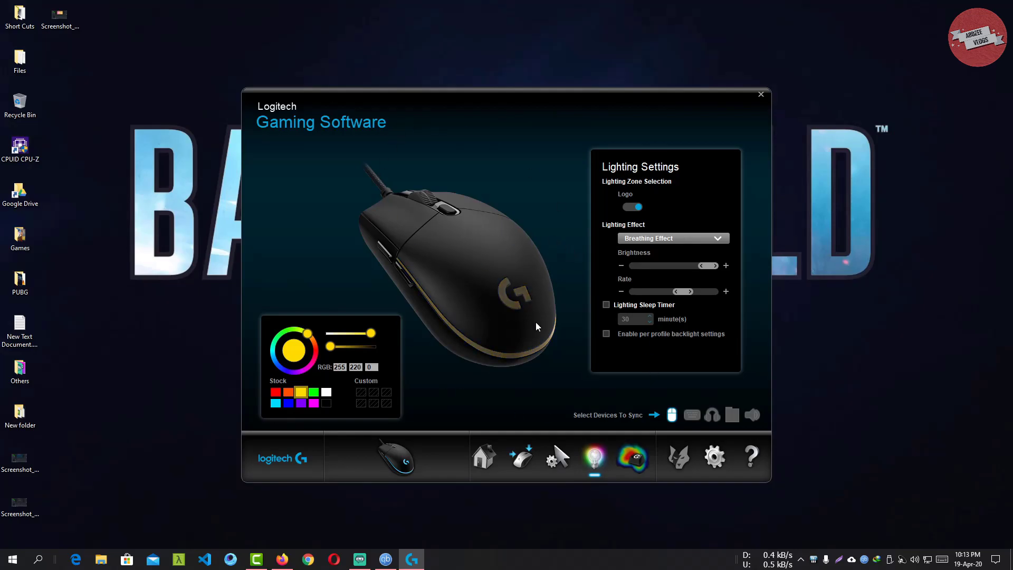
pyautogui.click(520, 456)
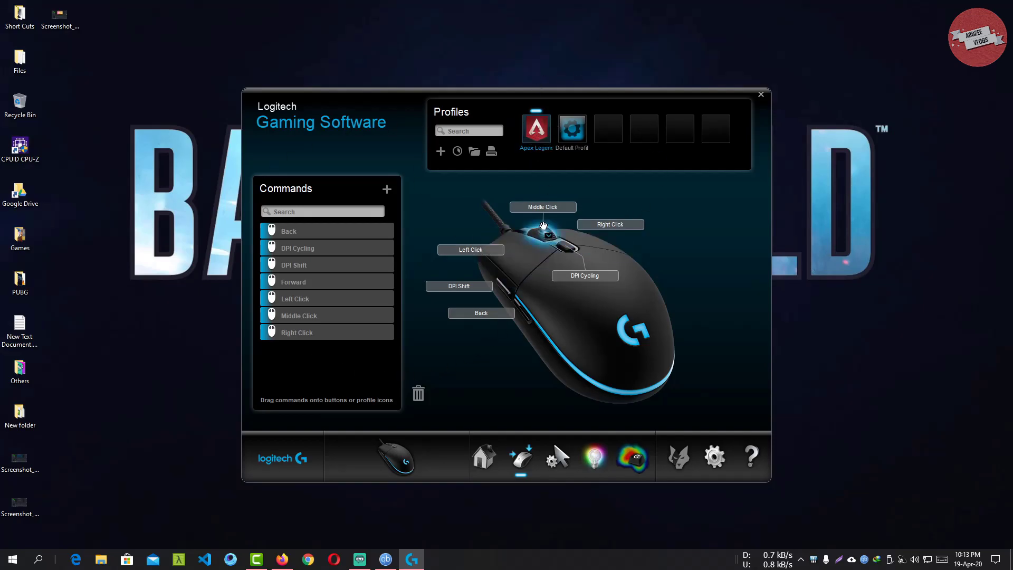
pyautogui.click(583, 142)
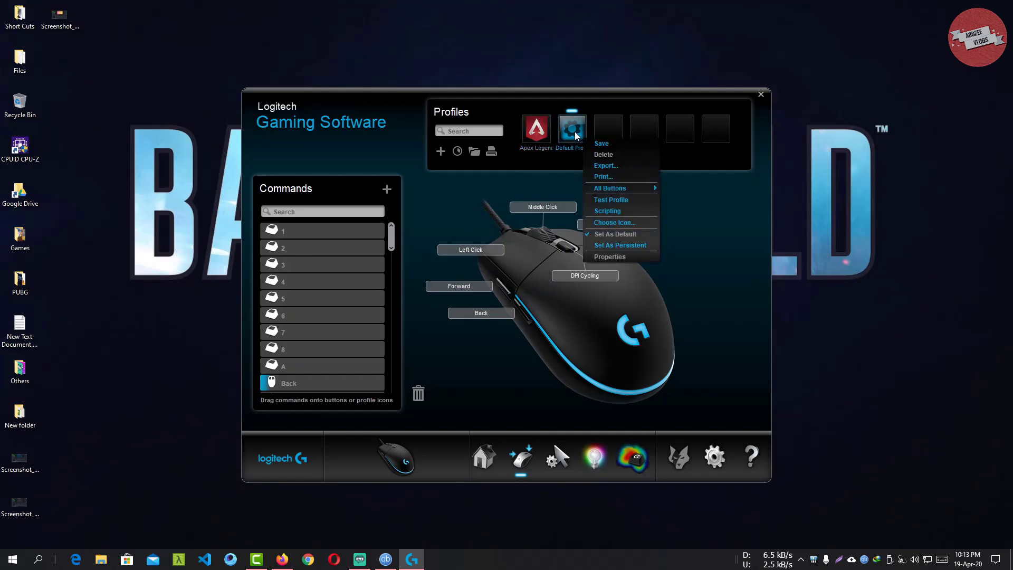
pyautogui.click(575, 133)
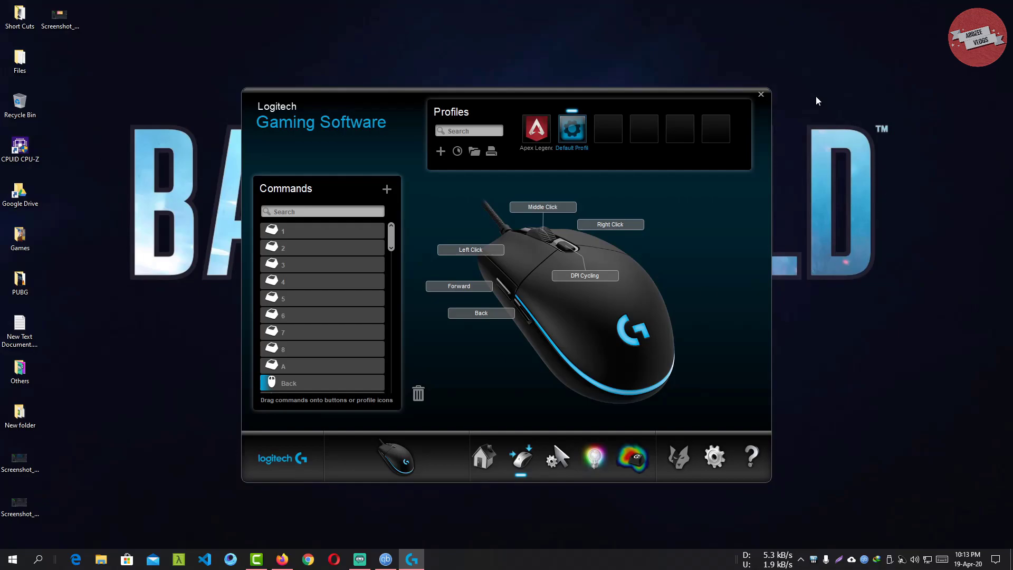
pyautogui.moveTo(725, 94); pyautogui.dragTo(721, 80)
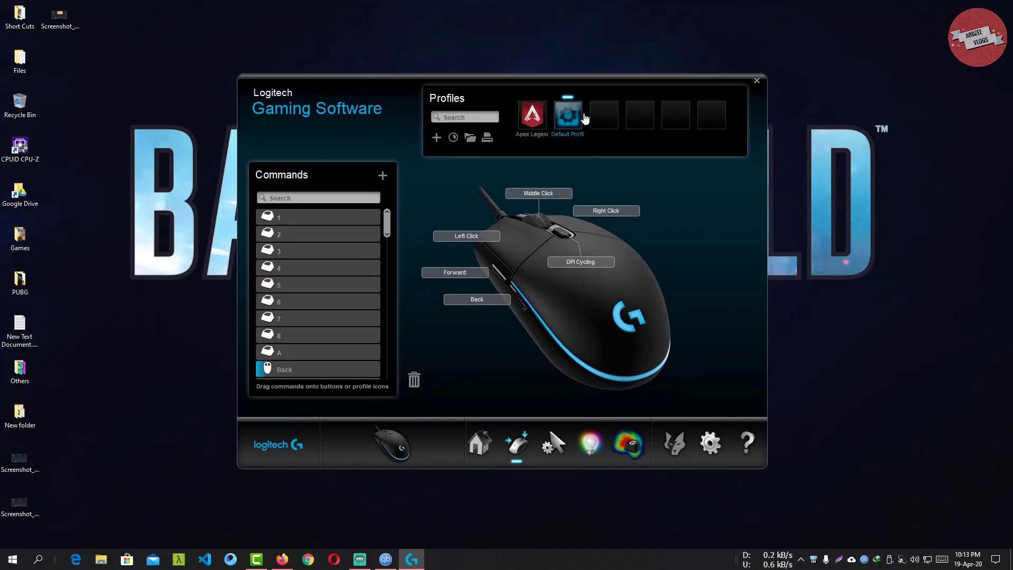
# Assign the Volume Up media command to the front side button in the Default Profile
pyautogui.moveTo(337, 319); pyautogui.dragTo(496, 270)
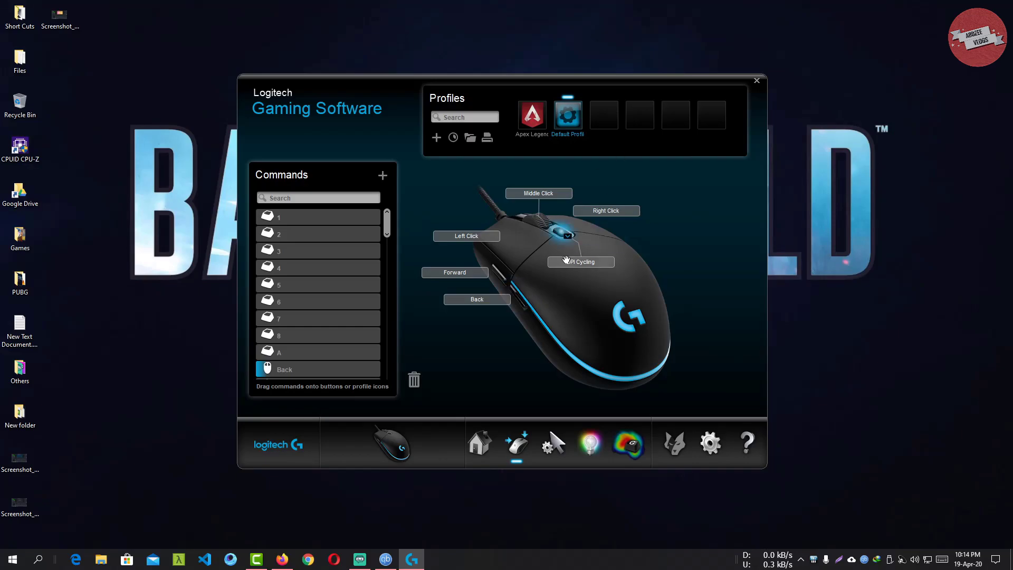
pyautogui.rightClick(500, 277)
pyautogui.click(532, 293)
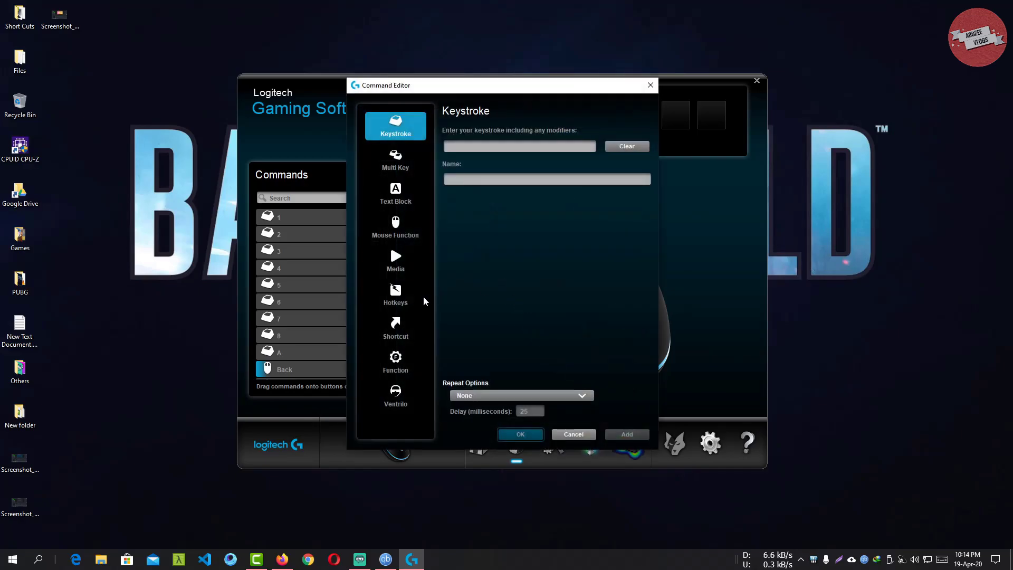
pyautogui.click(403, 270)
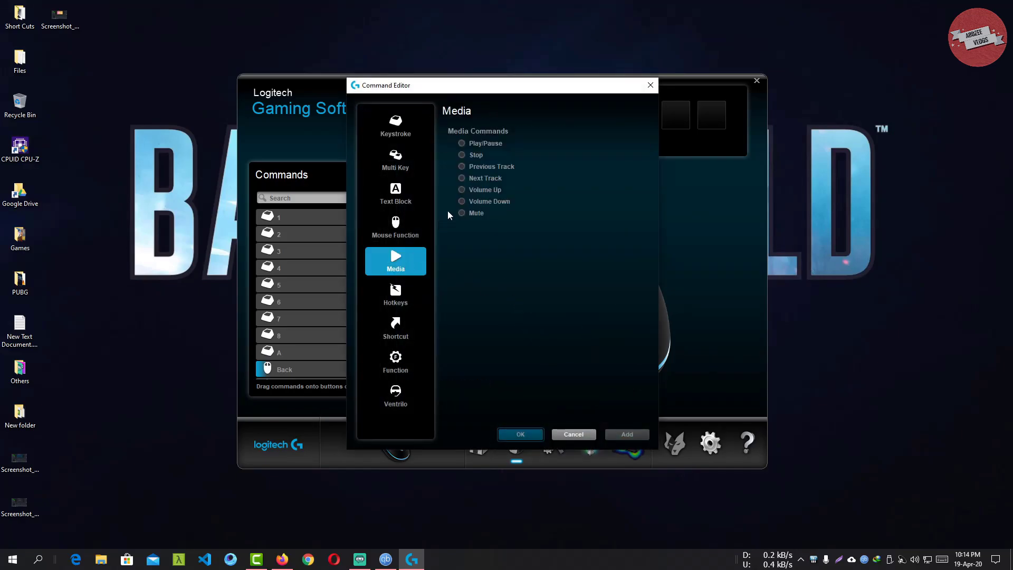
pyautogui.click(462, 190)
pyautogui.click(520, 434)
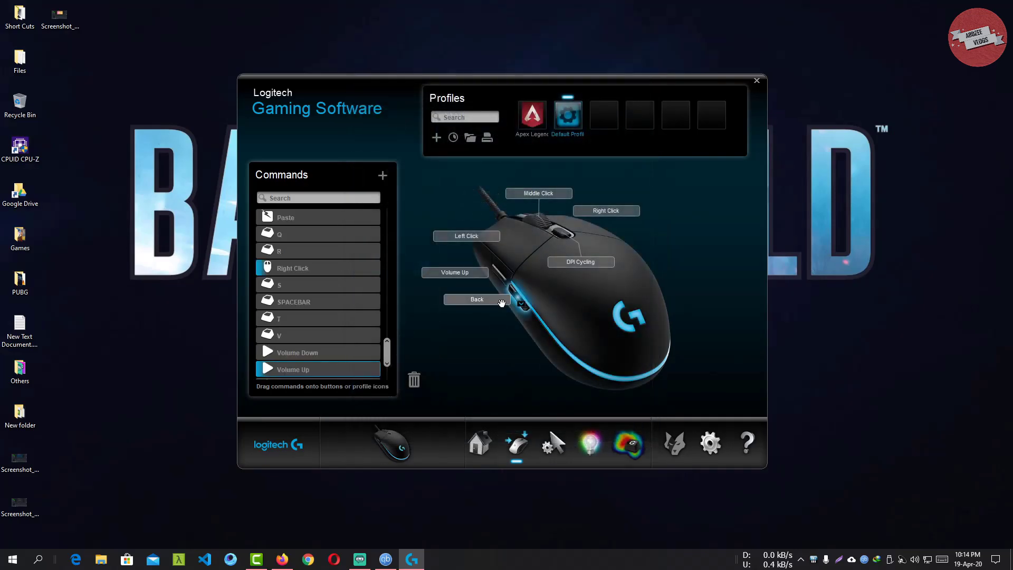
# Assign the Volume Down media command to the rear side button in the Default Profile
pyautogui.rightClick(500, 303)
pyautogui.click(539, 322)
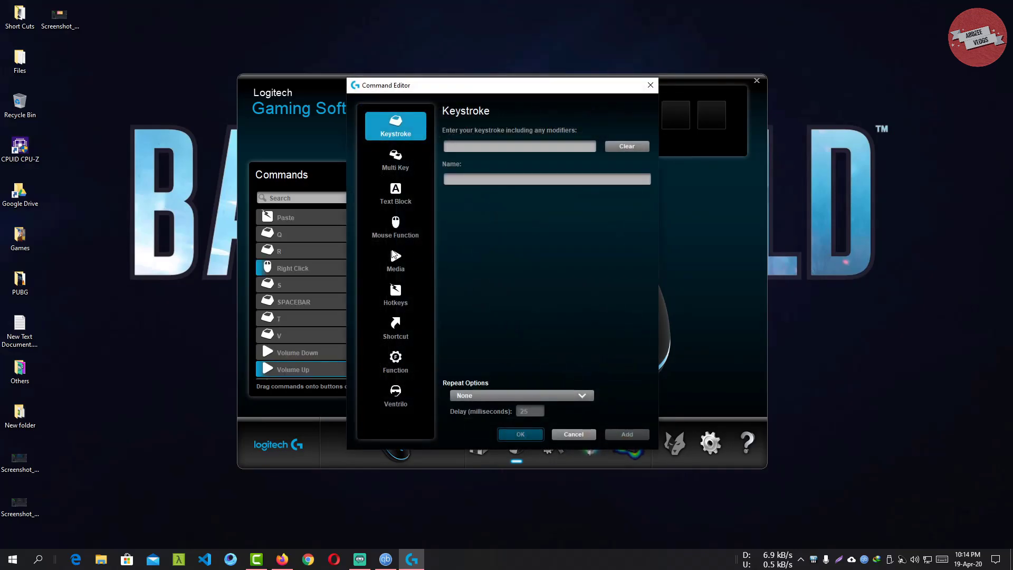
pyautogui.click(392, 262)
pyautogui.click(461, 201)
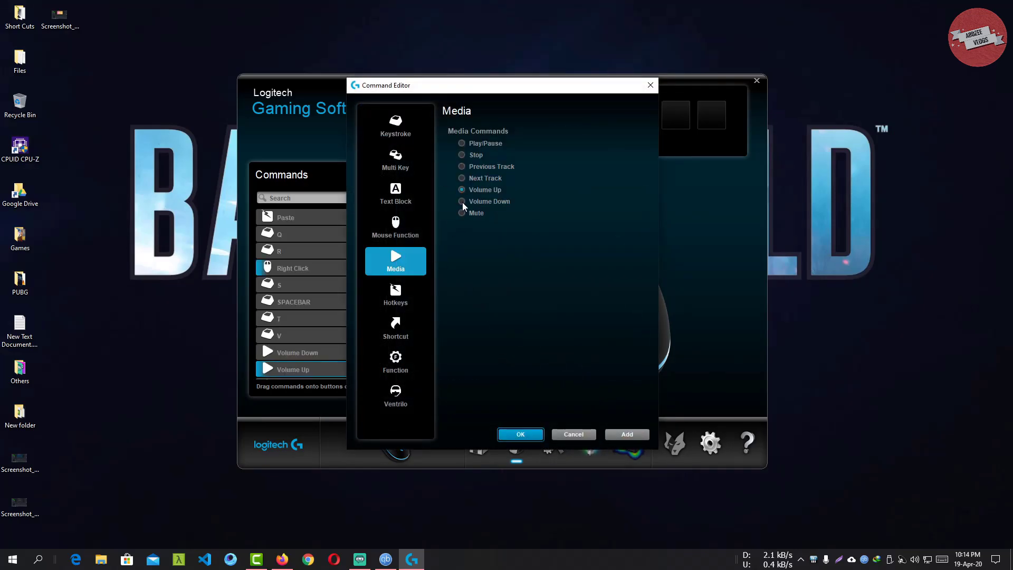
pyautogui.click(520, 433)
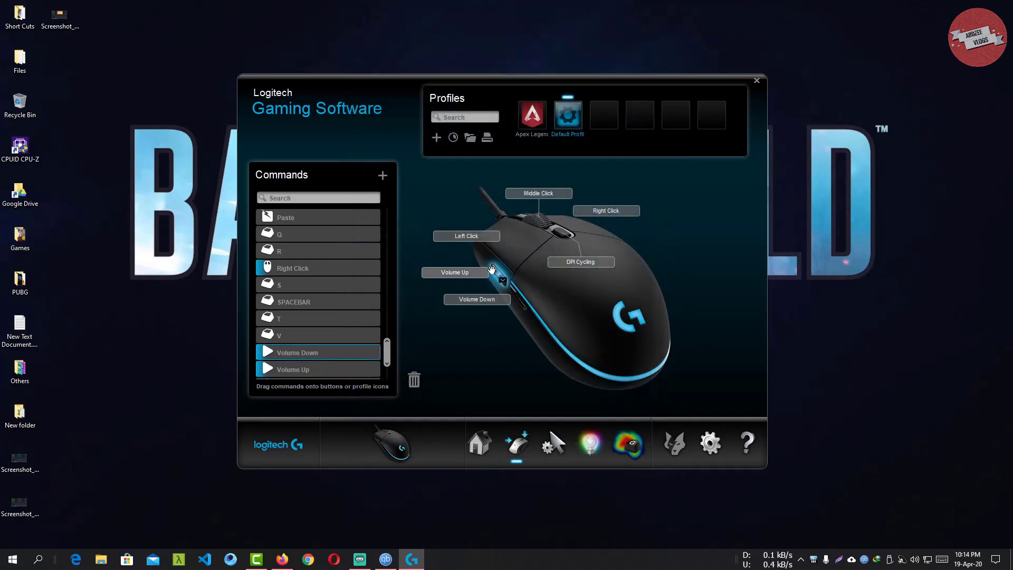
# Test the two side buttons by lowering and raising the system volume with them
pyautogui.press('XF86AudioLowerVolume')
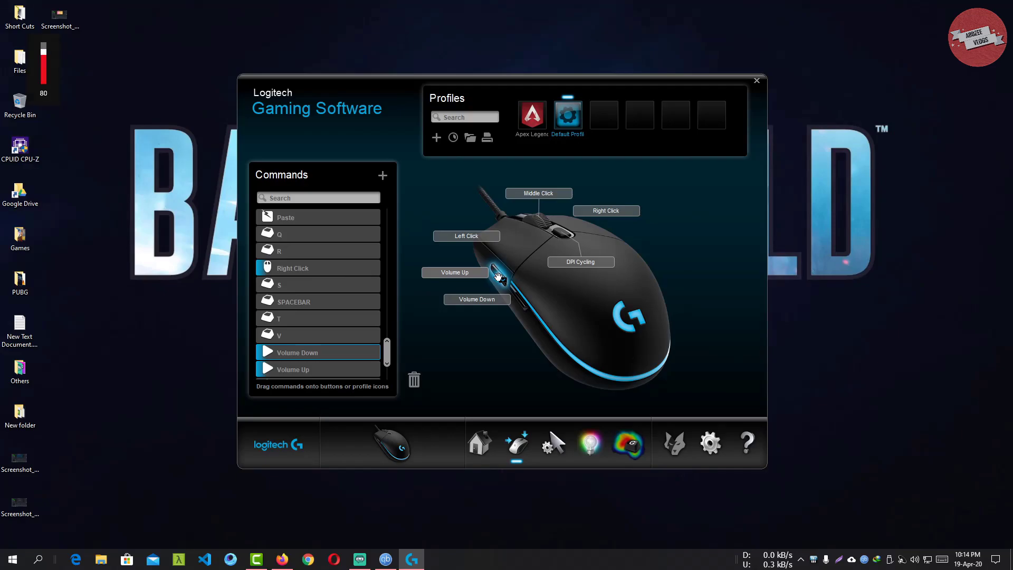
pyautogui.press('XF86AudioRaiseVolume')
pyautogui.press('XF86AudioLowerVolume')
pyautogui.press('XF86AudioLowerVolume')
pyautogui.press('XF86AudioLowerVolume')
pyautogui.press('XF86AudioLowerVolume')
pyautogui.press('XF86AudioLowerVolume')
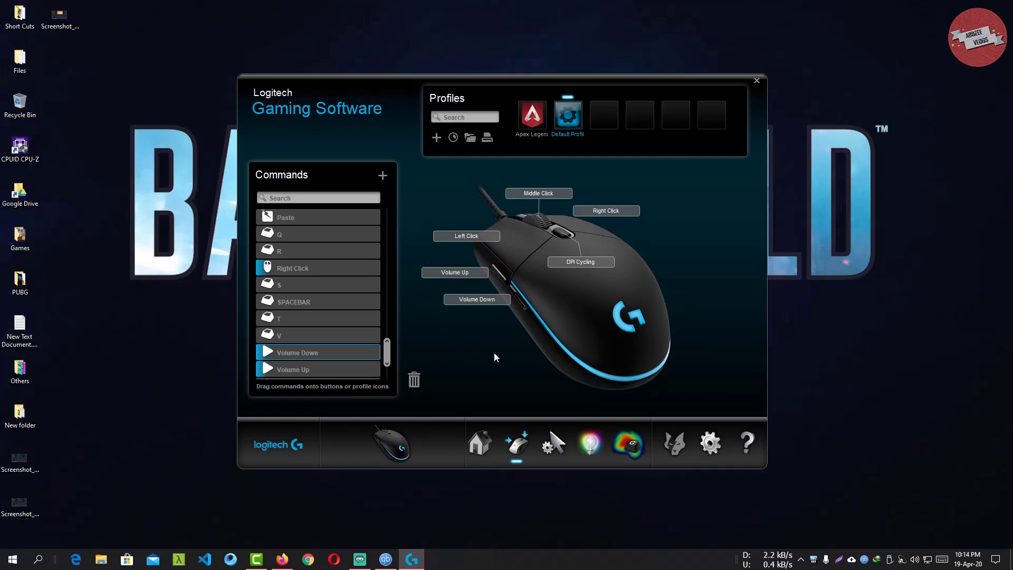
# Review the Mouse Function, Media and Hotkeys commands available for the front side button, leaving its assignment as it is
pyautogui.rightClick(499, 278)
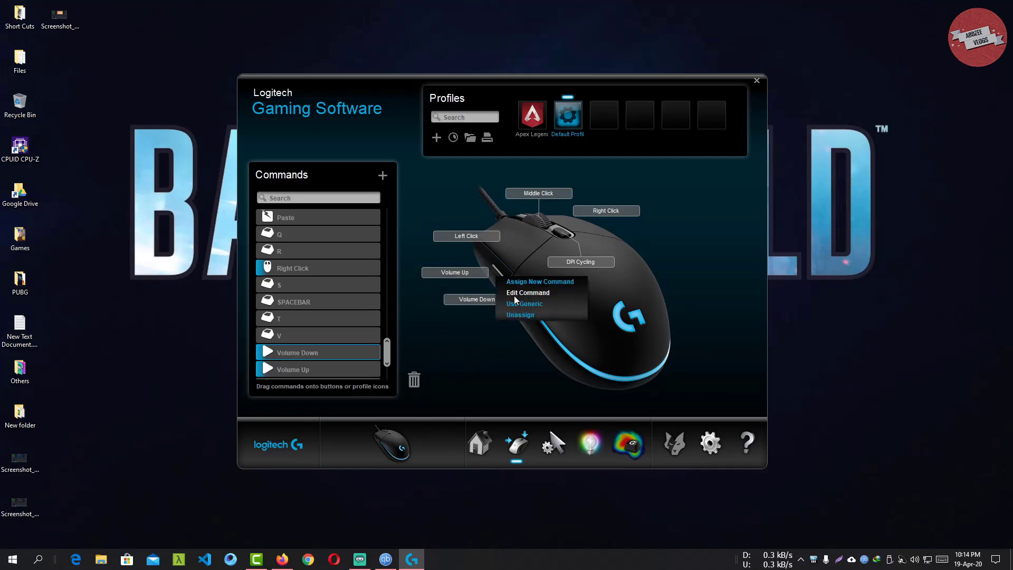
pyautogui.click(515, 296)
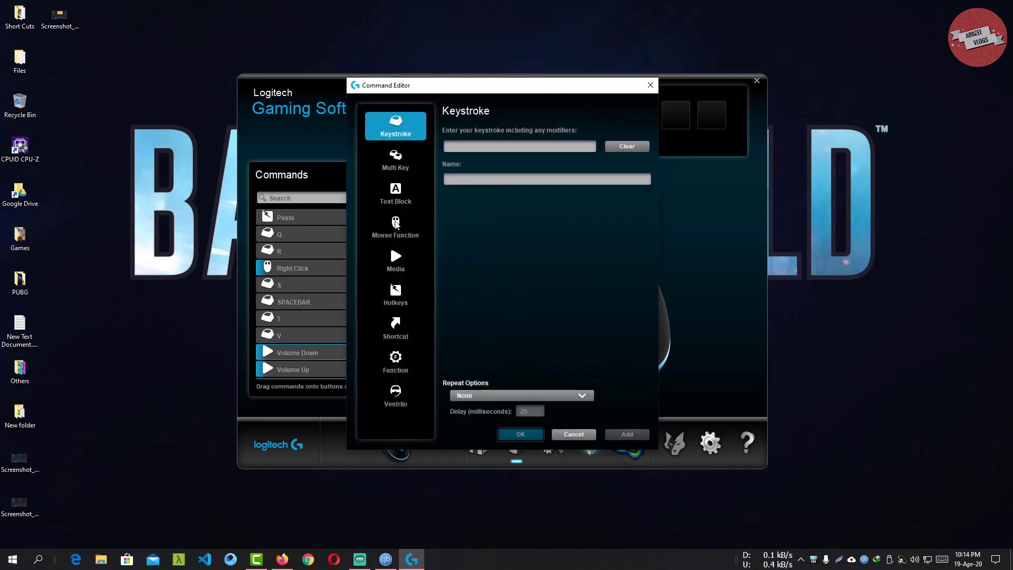
pyautogui.click(396, 226)
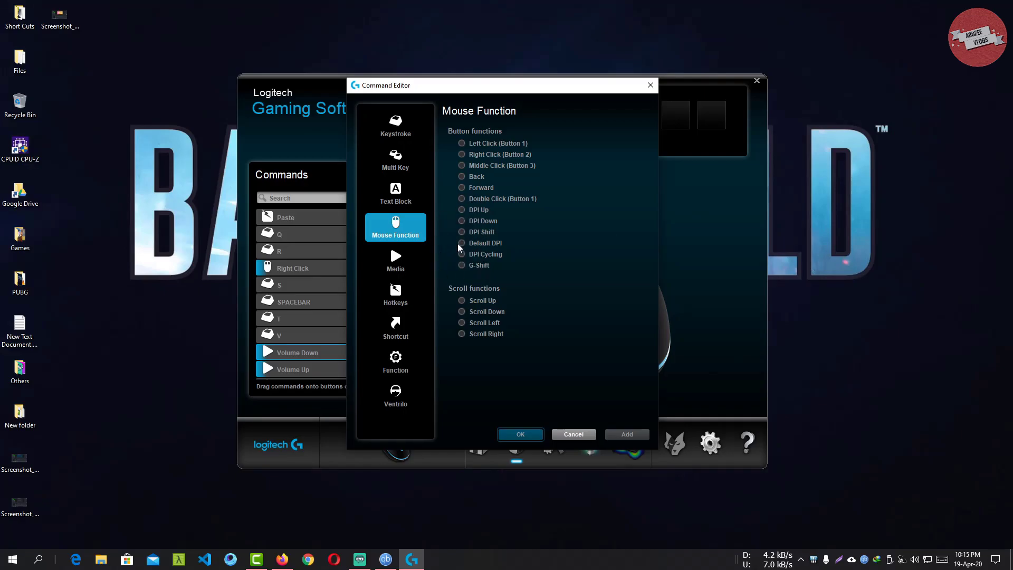
pyautogui.click(405, 264)
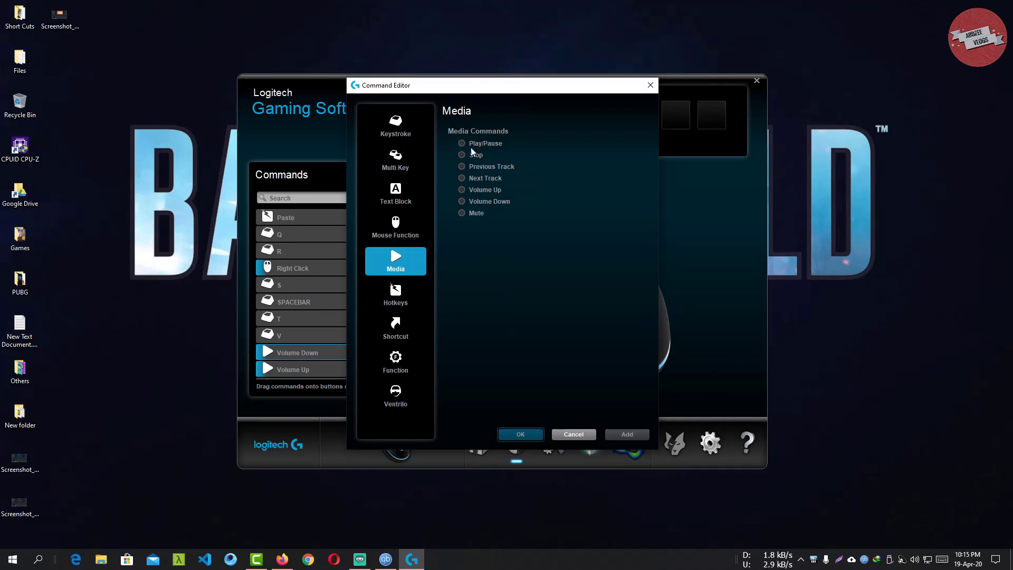
pyautogui.click(406, 301)
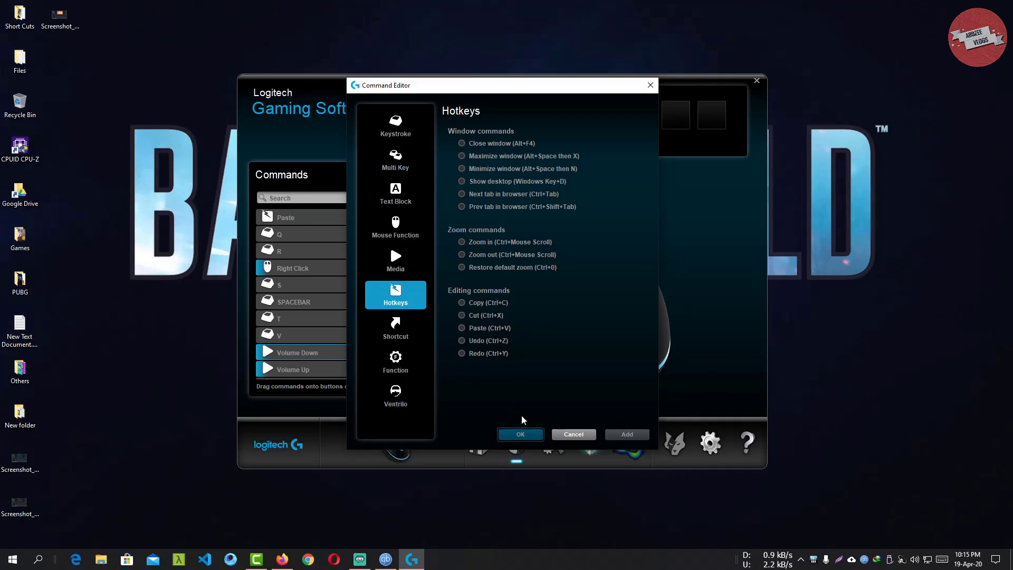
pyautogui.click(573, 434)
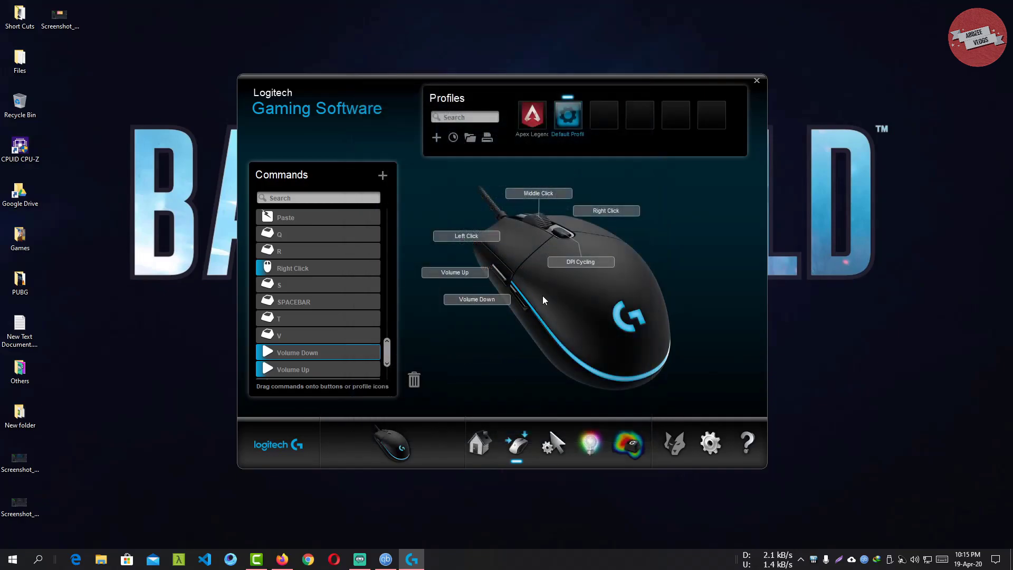
# Review the pointer settings, home, lighting and button customization pages of the mouse
pyautogui.click(553, 443)
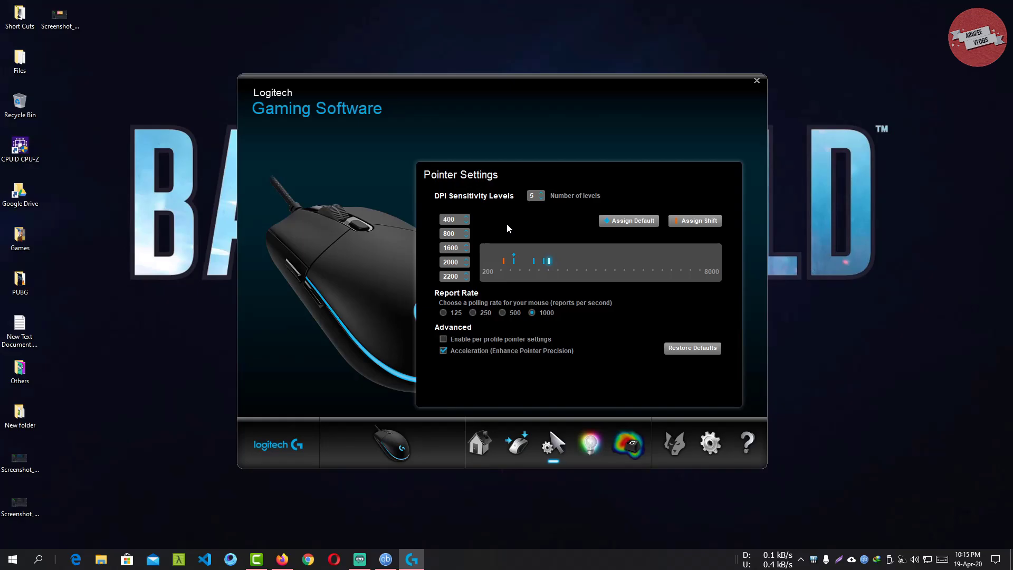
pyautogui.click(478, 458)
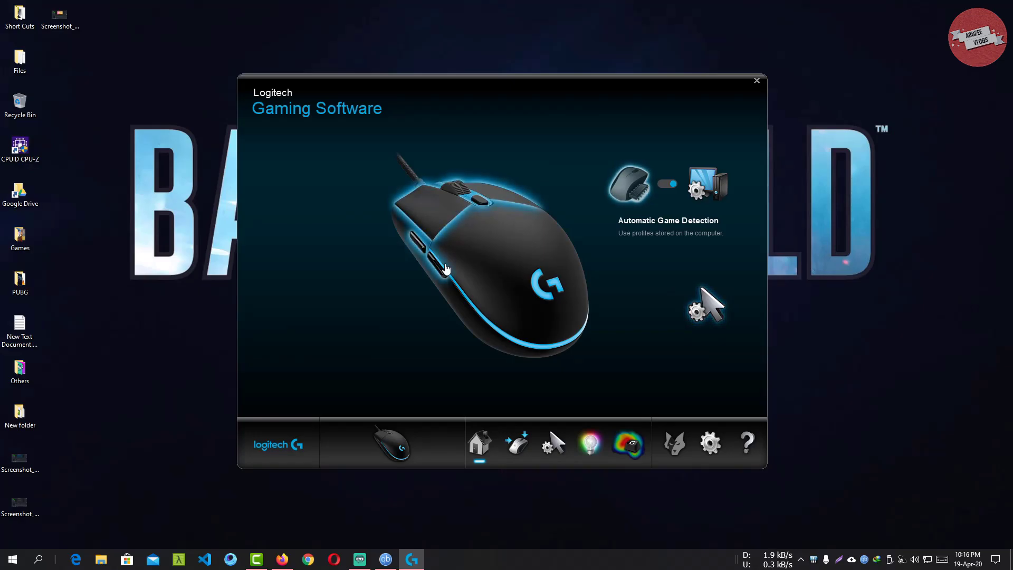
pyautogui.click(552, 446)
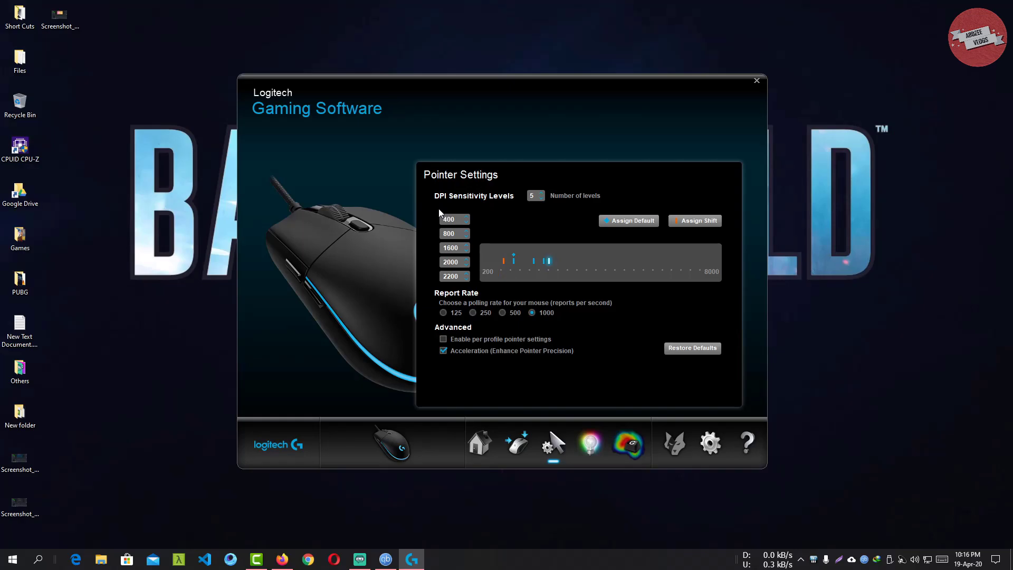
pyautogui.click(590, 443)
pyautogui.click(517, 446)
pyautogui.click(553, 443)
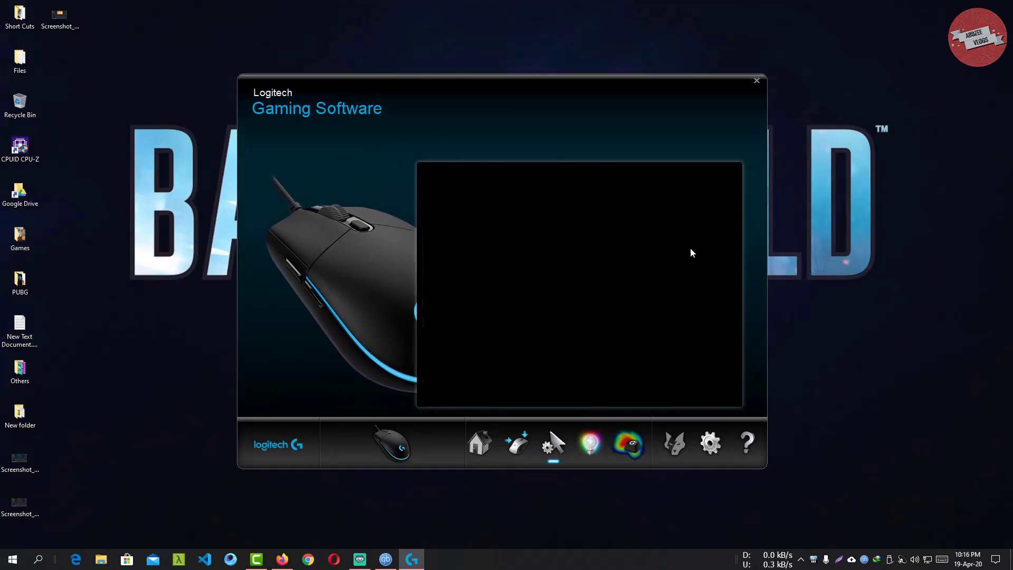
pyautogui.click(526, 448)
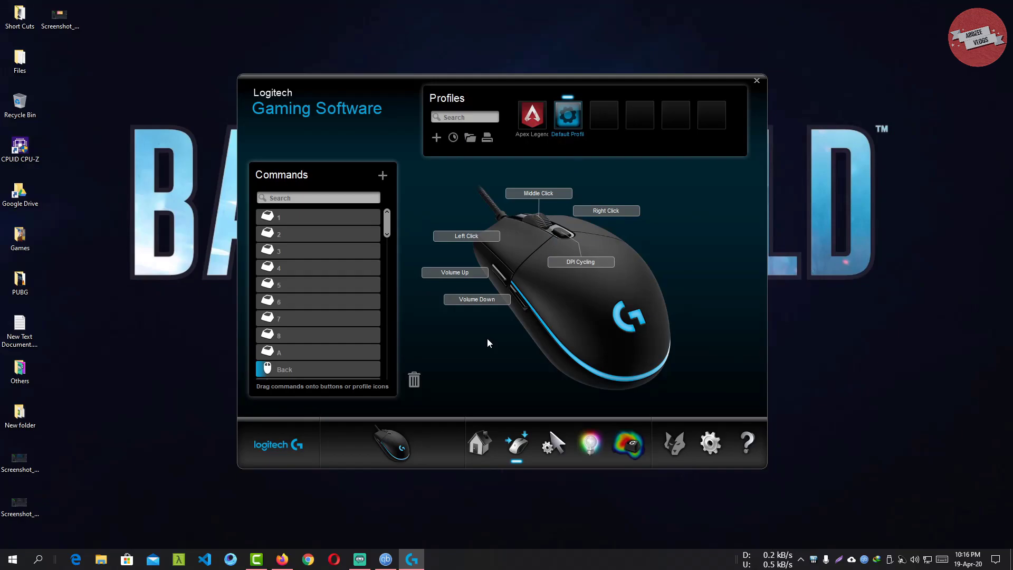
pyautogui.click(479, 437)
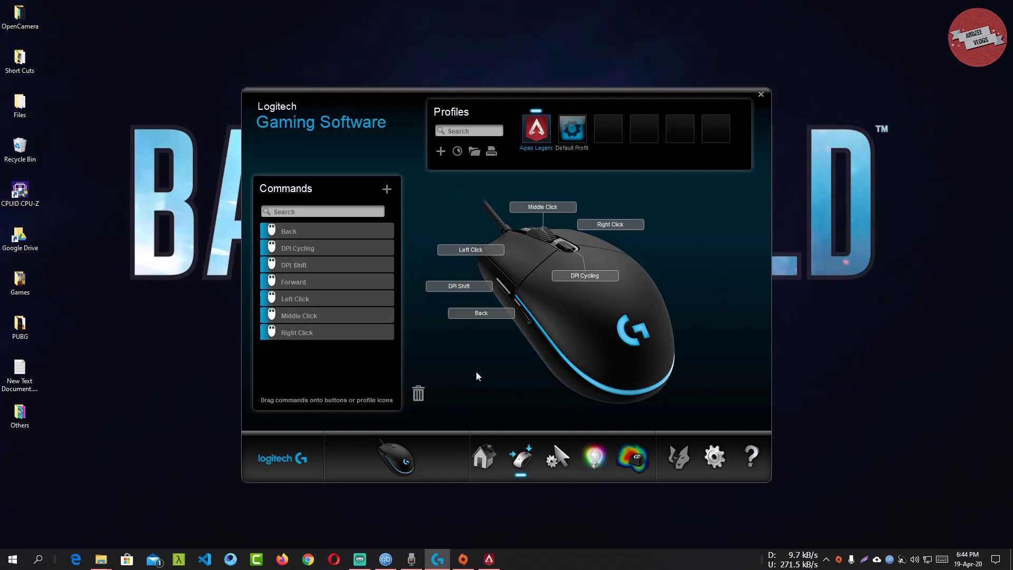
# Examine the DPI sensitivity levels in the pointer settings by selecting the 2000, 400 and 2200 levels
pyautogui.click(557, 457)
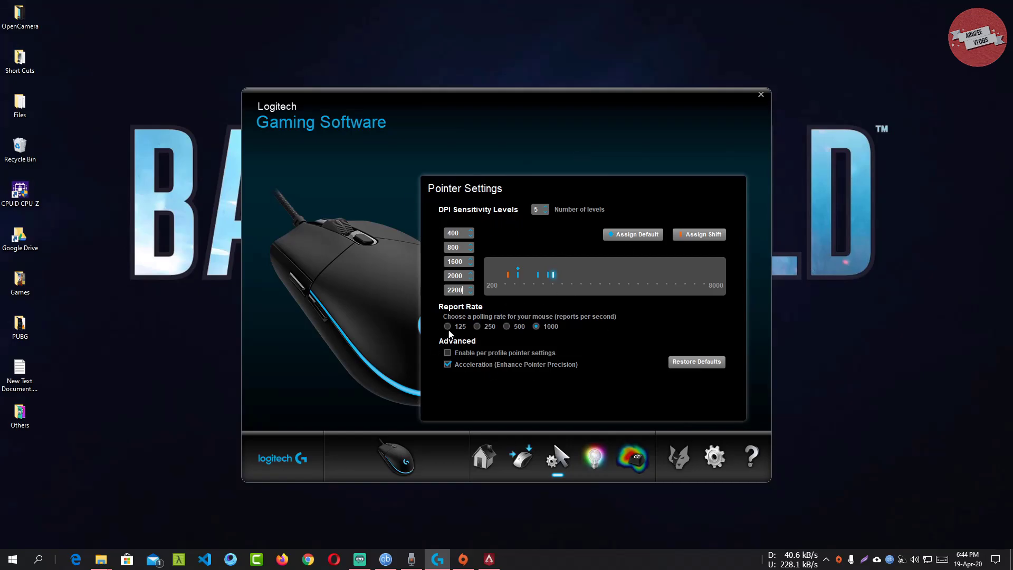
pyautogui.click(460, 276)
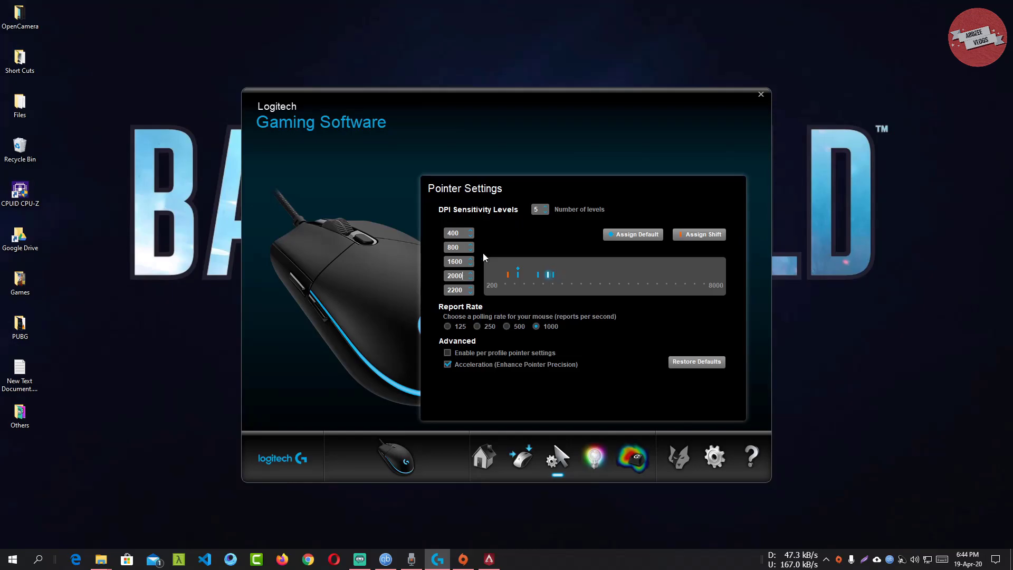
pyautogui.click(457, 233)
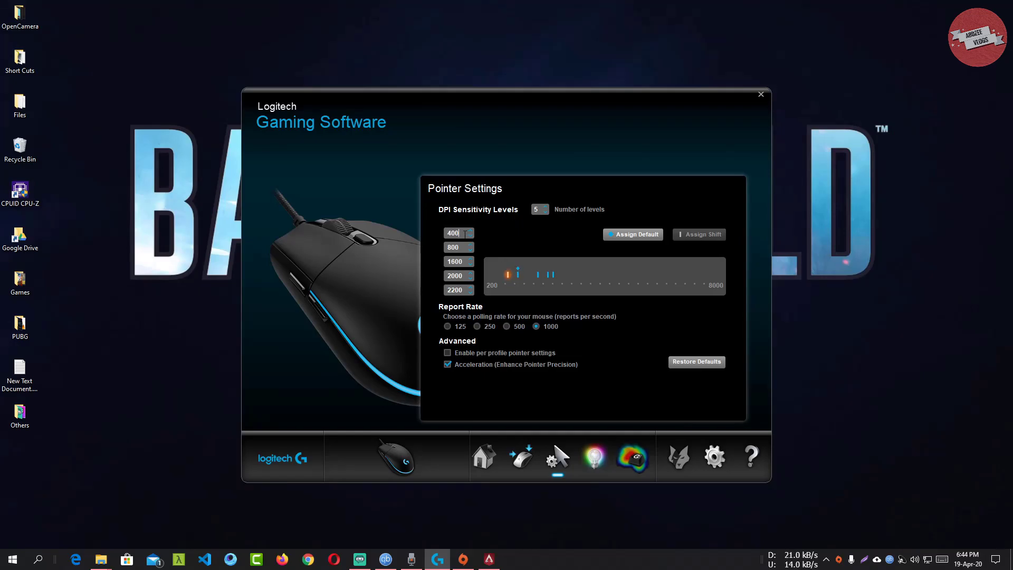
pyautogui.click(463, 290)
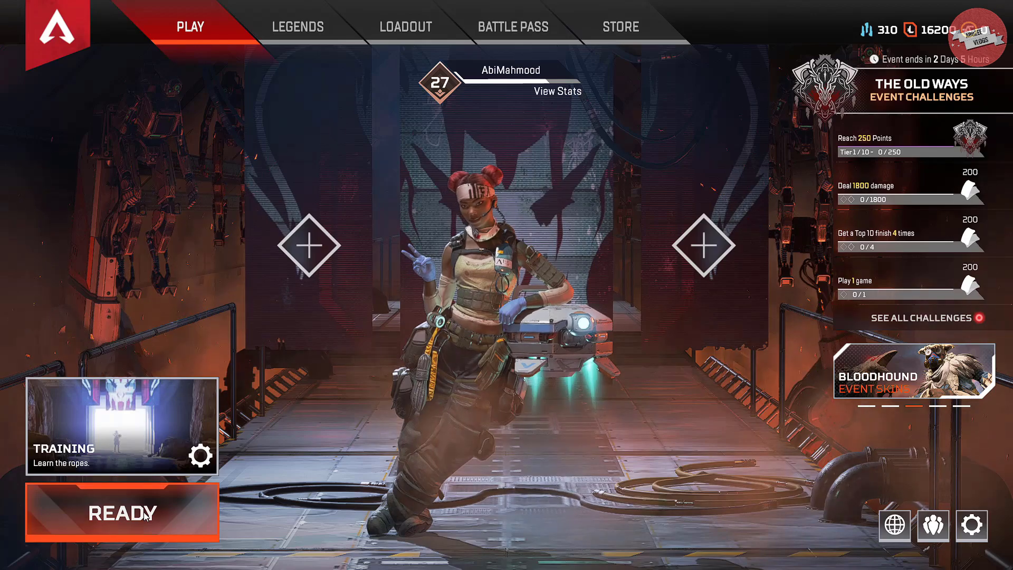
# Switch to Apex Legends and ready up for the Training mode
pyautogui.click(138, 509)
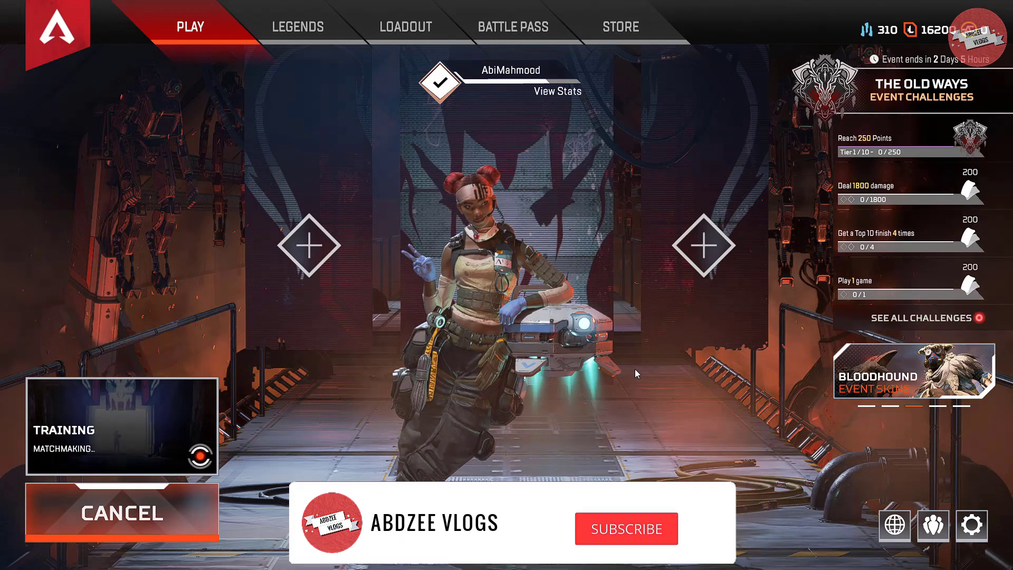